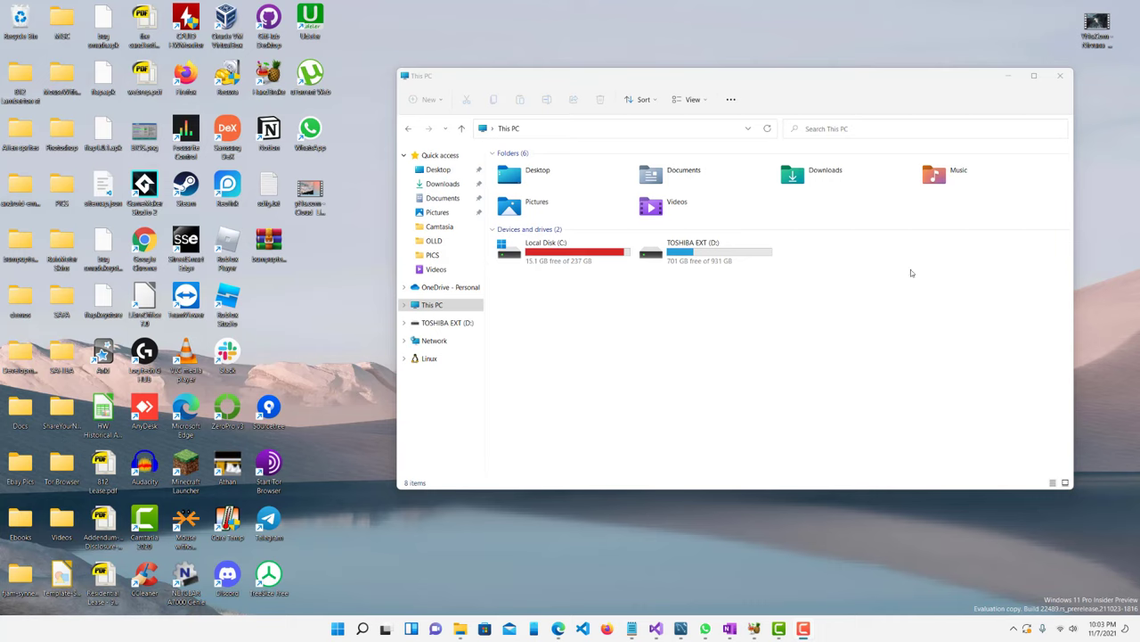
Step: Look over the TreeSize Free product page, then minimize the browser to reveal the desktop
{"action": "left_click", "coordinate": [532, 265]}
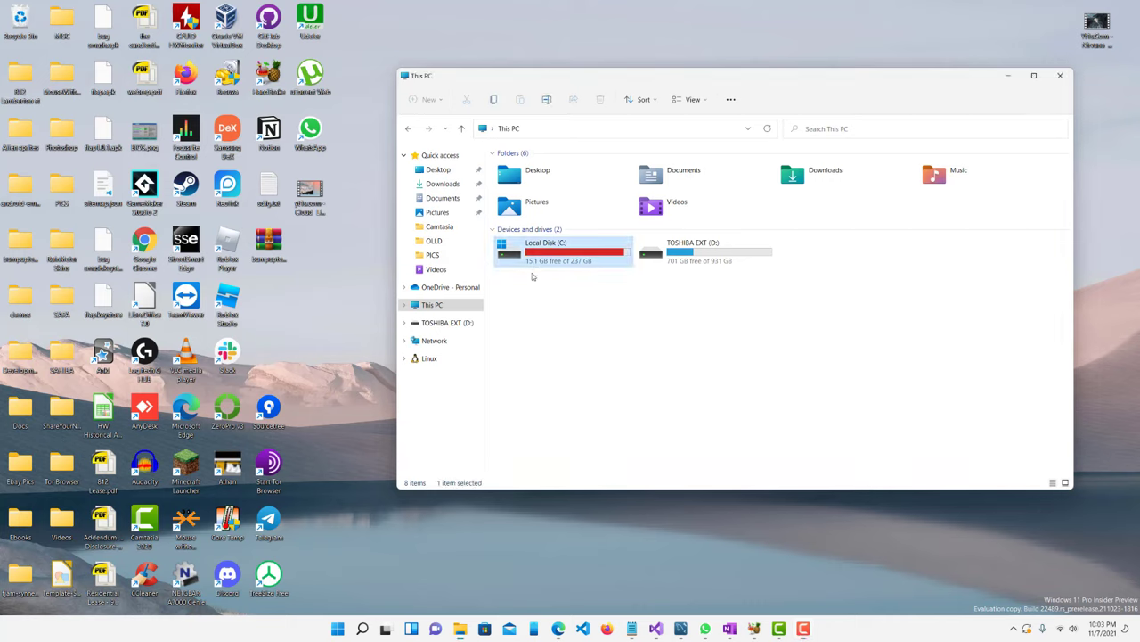
{"action": "left_click", "coordinate": [530, 309]}
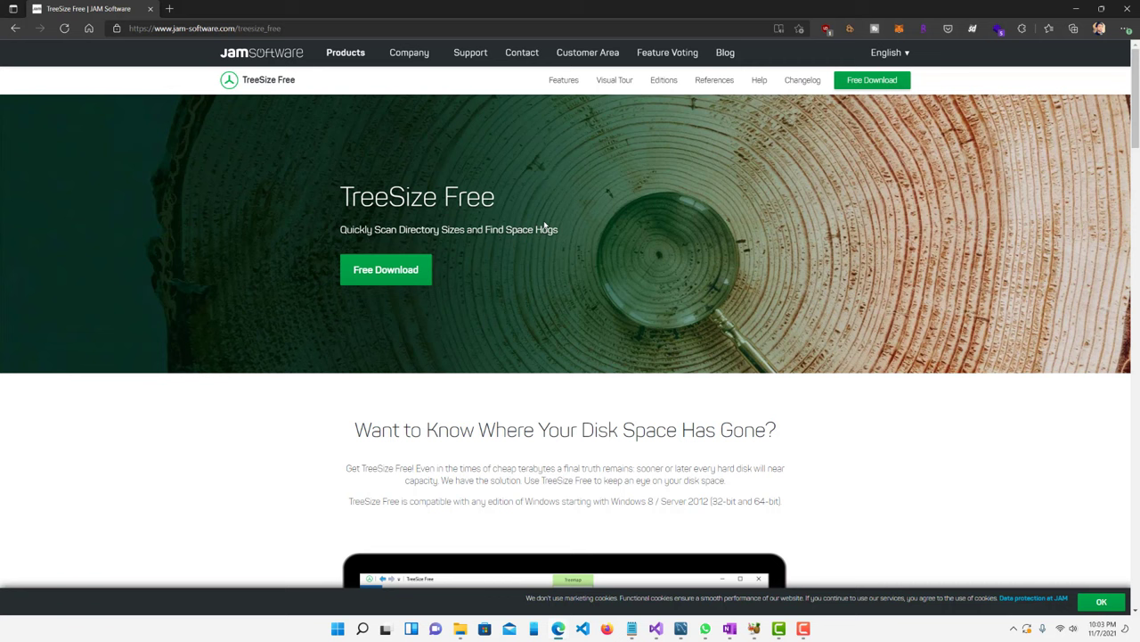
{"action": "scroll", "coordinate": [553, 227], "scroll_direction": "down", "scroll_amount": 4}
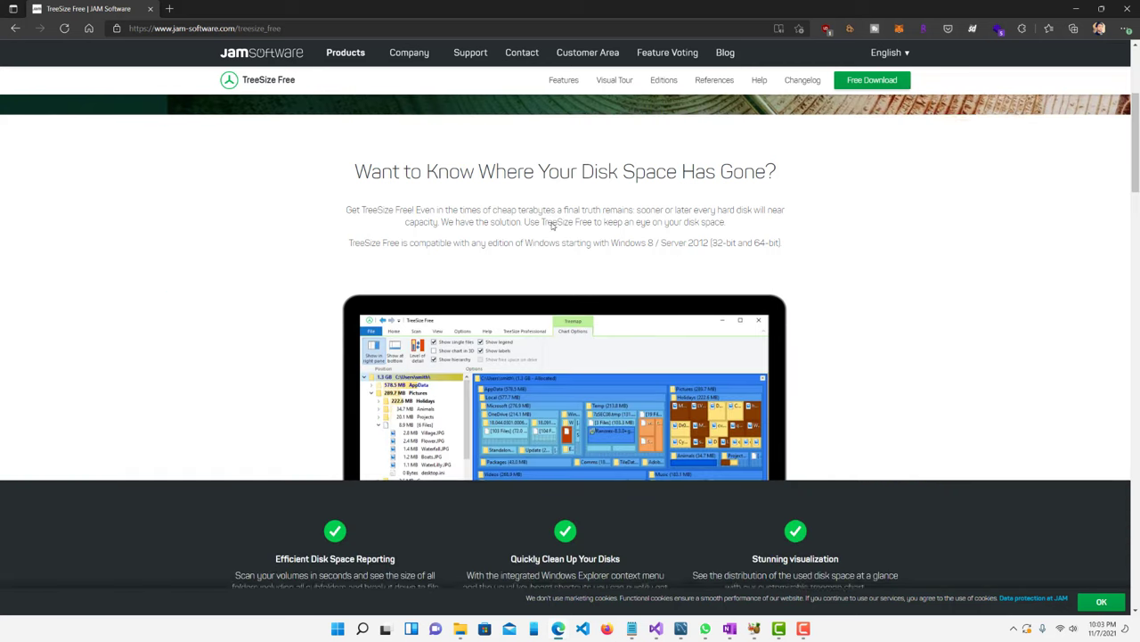
{"action": "scroll", "coordinate": [552, 227], "scroll_direction": "up", "scroll_amount": 2}
{"action": "scroll", "coordinate": [552, 227], "scroll_direction": "up", "scroll_amount": 2}
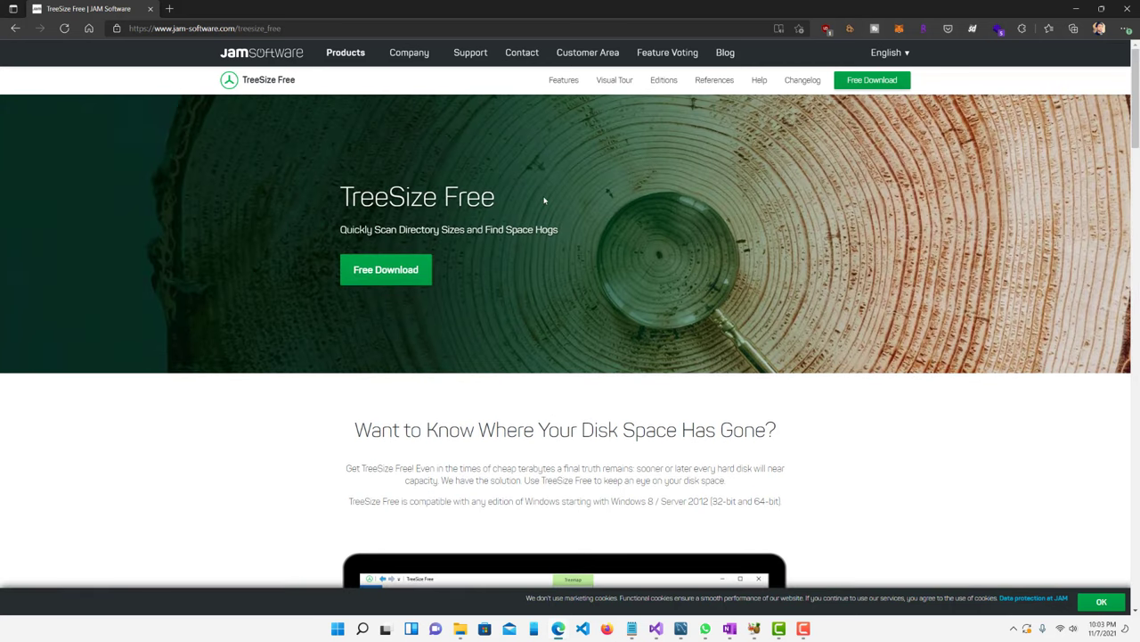
{"action": "scroll", "coordinate": [570, 224], "scroll_direction": "down", "scroll_amount": 1}
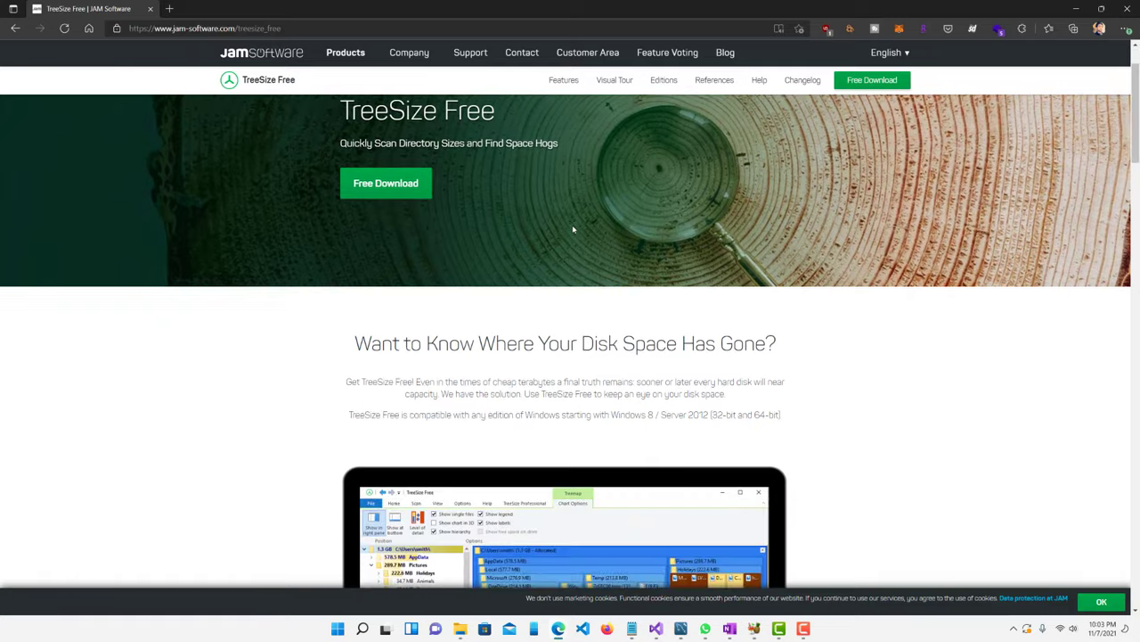
{"action": "scroll", "coordinate": [570, 224], "scroll_direction": "up", "scroll_amount": 1}
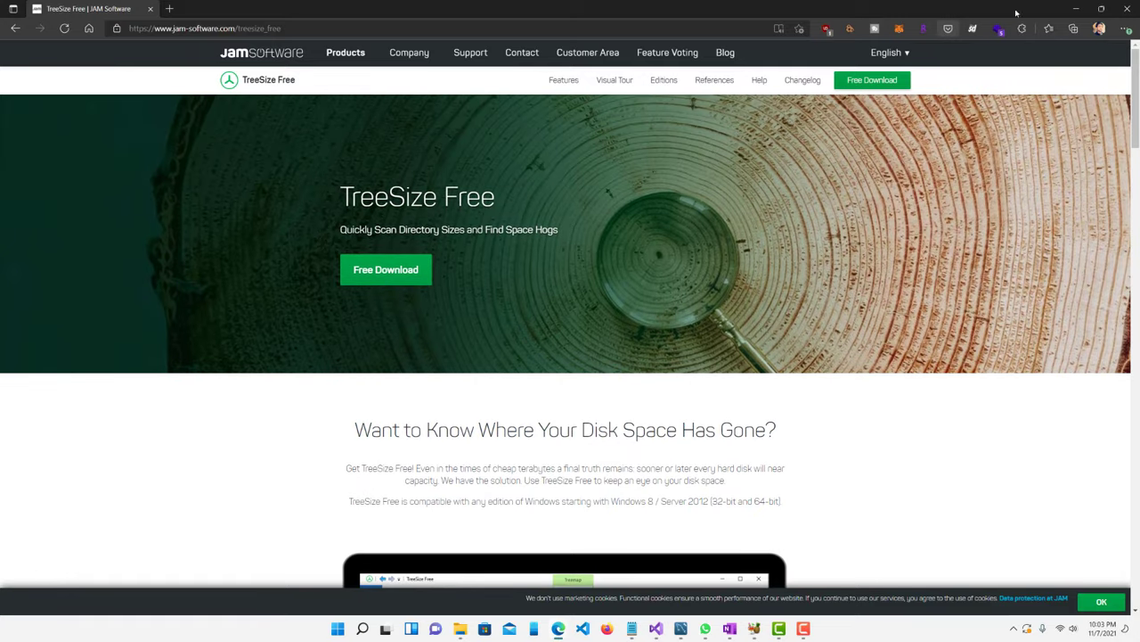
{"action": "left_click", "coordinate": [1076, 9]}
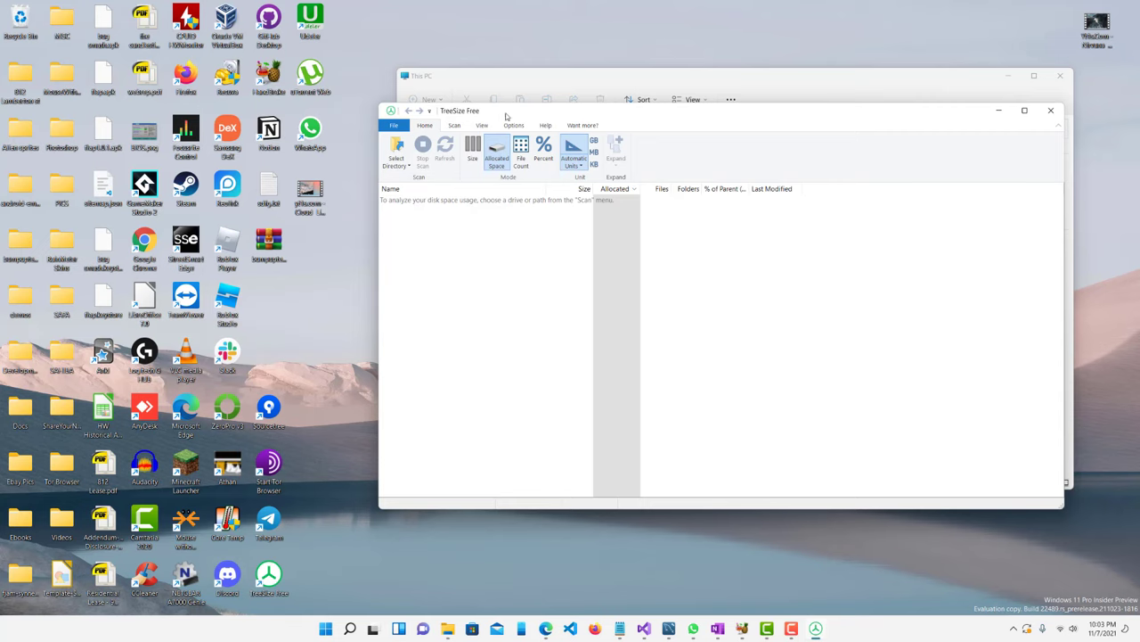
Step: Nudge the newly opened, empty TreeSize Free window slightly to the right
{"action": "left_click_drag", "start_coordinate": [523, 112], "coordinate": [541, 110]}
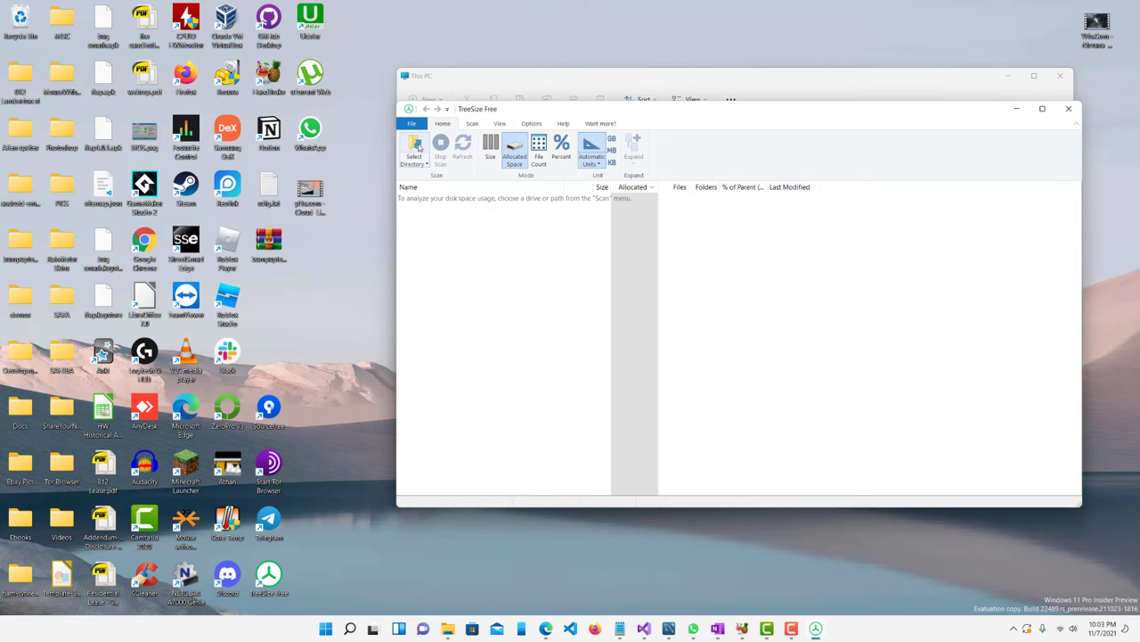
Step: Choose Local Disk (C:) under This PC, not TOSHIBA EXT (D:), and start scanning it
{"action": "left_click", "coordinate": [416, 145]}
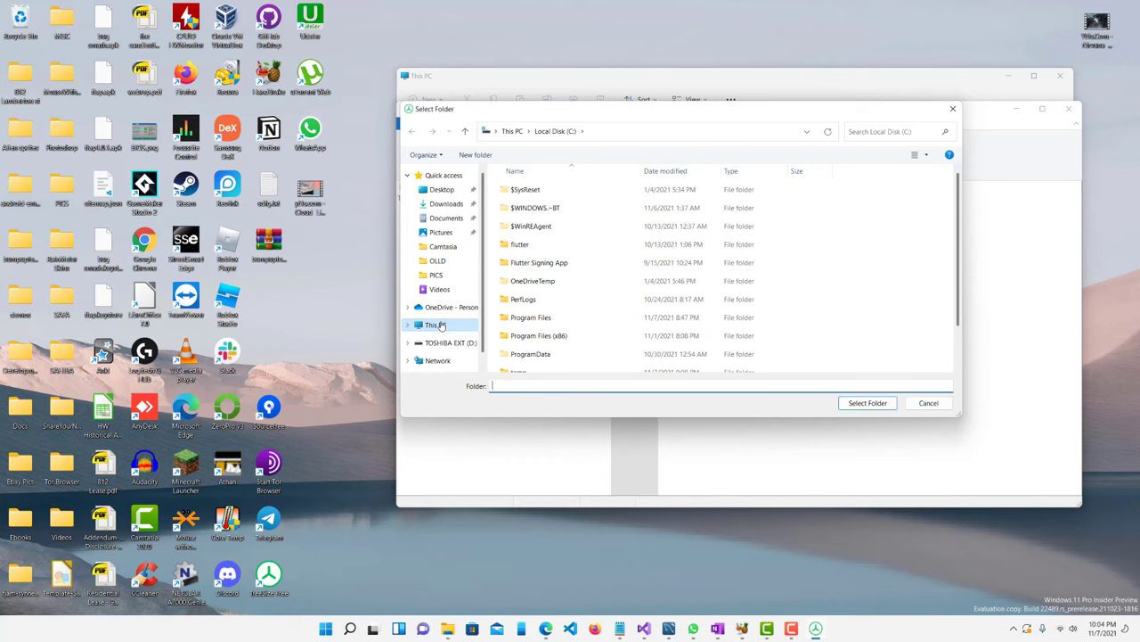
{"action": "left_click", "coordinate": [440, 326]}
{"action": "left_click", "coordinate": [539, 278]}
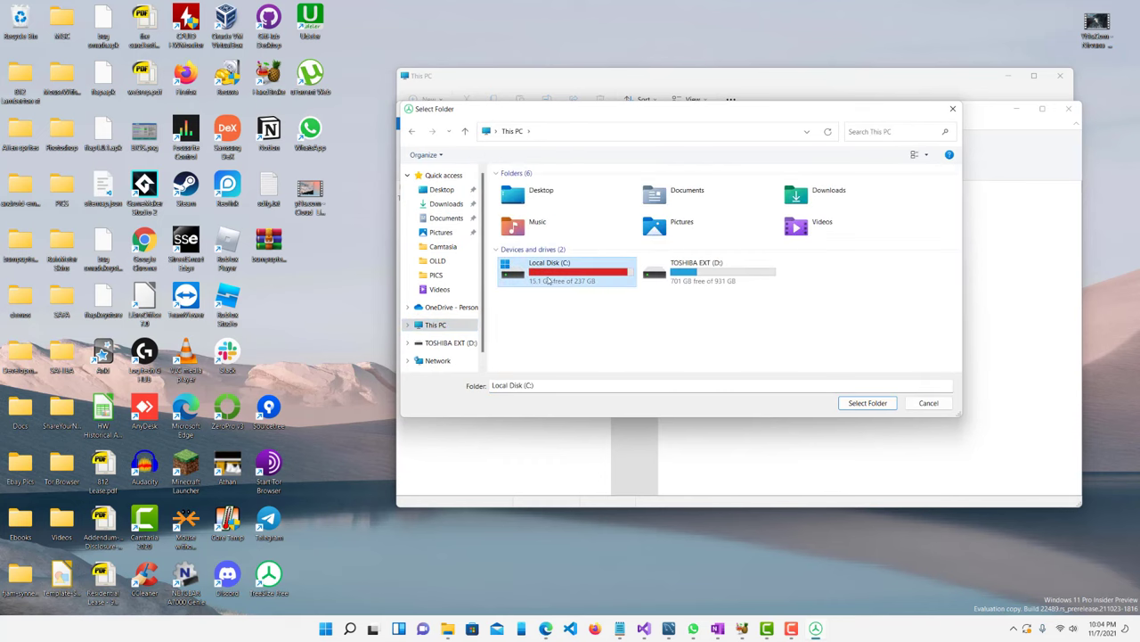
{"action": "left_click", "coordinate": [693, 277]}
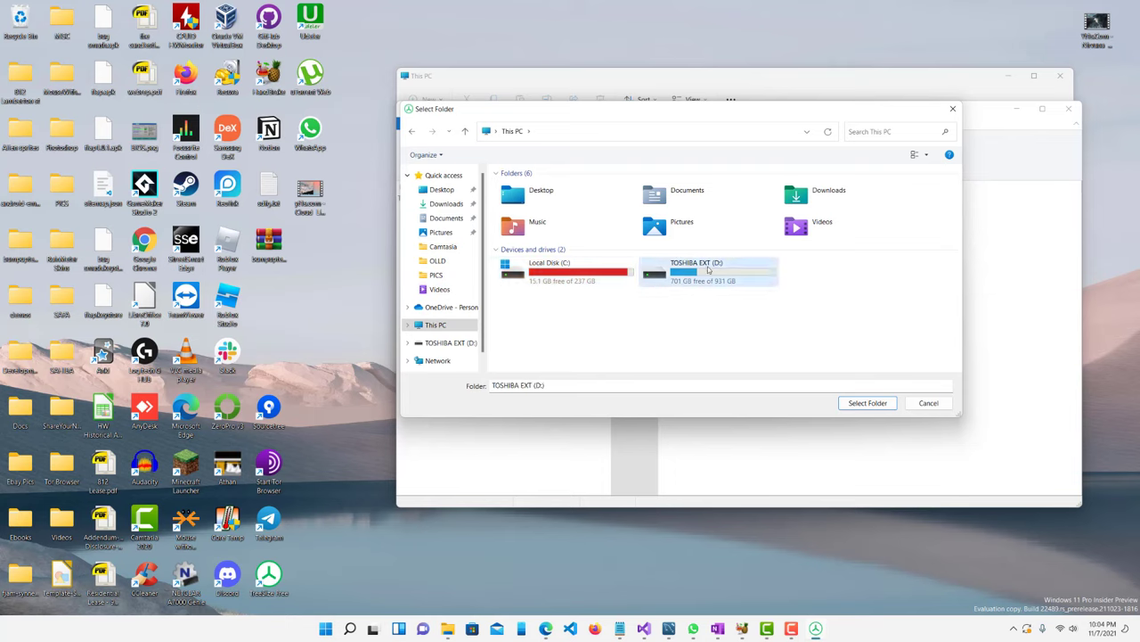
{"action": "left_click", "coordinate": [598, 289]}
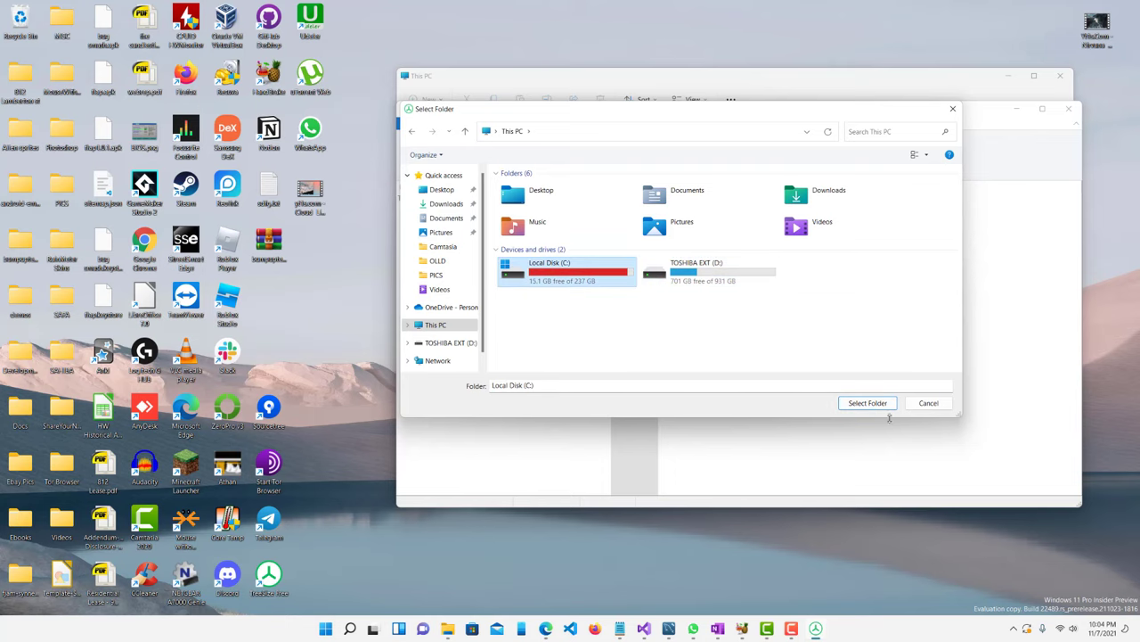
{"action": "left_click", "coordinate": [860, 402]}
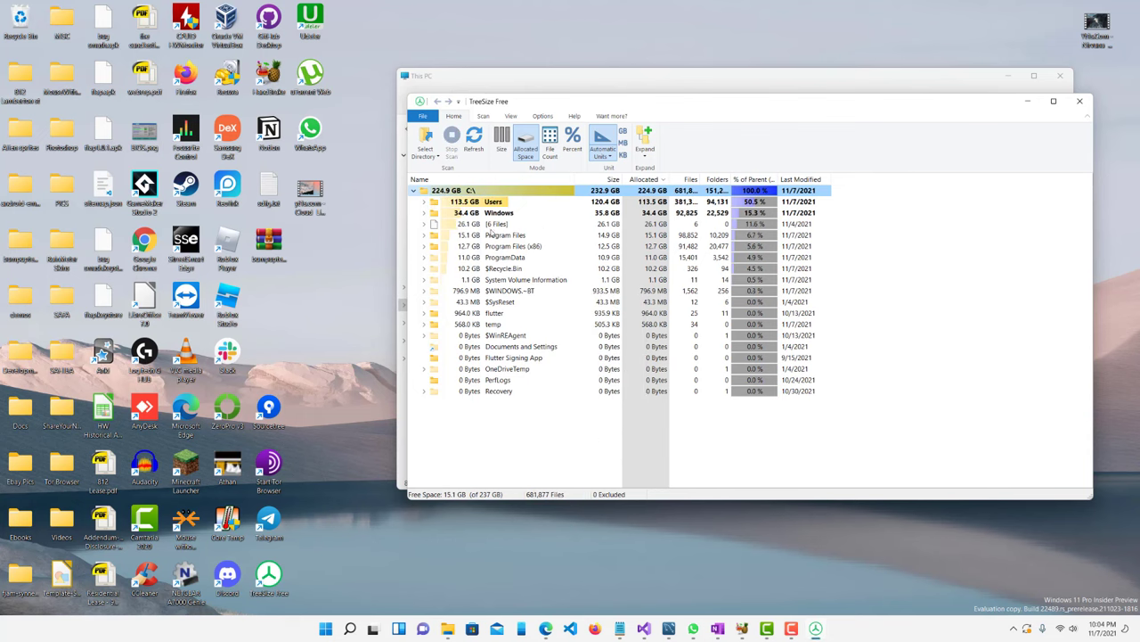
Step: Check the sizes of Users (113.5 GB), Windows (34.4 GB) and the root-level [6 Files] group
{"action": "left_click", "coordinate": [458, 204]}
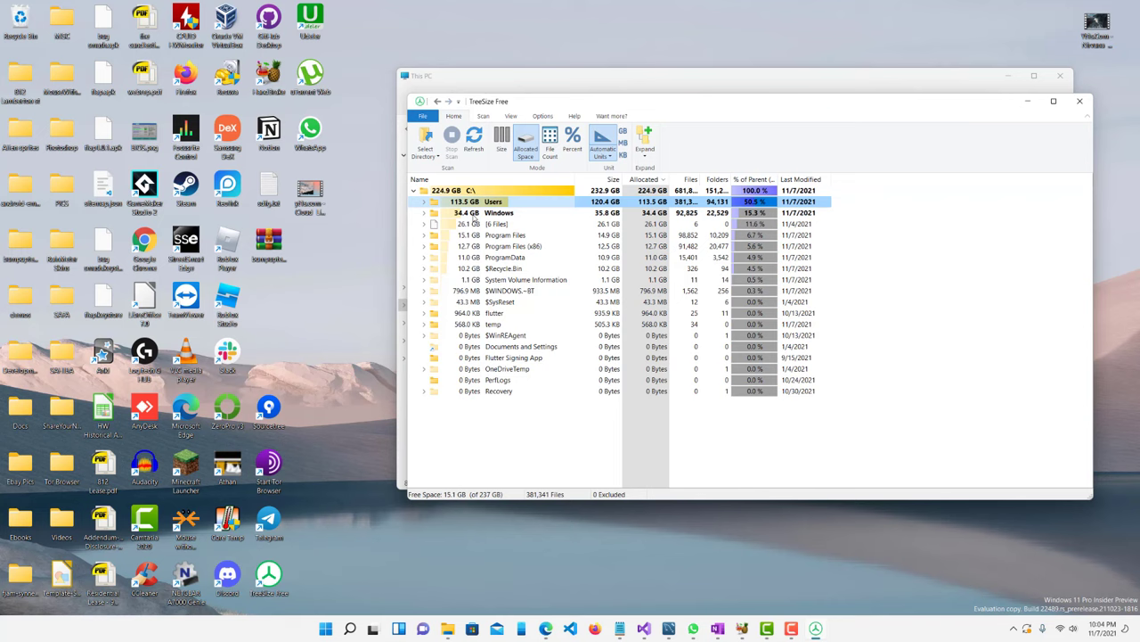
{"action": "left_click", "coordinate": [460, 213]}
{"action": "left_click", "coordinate": [473, 227]}
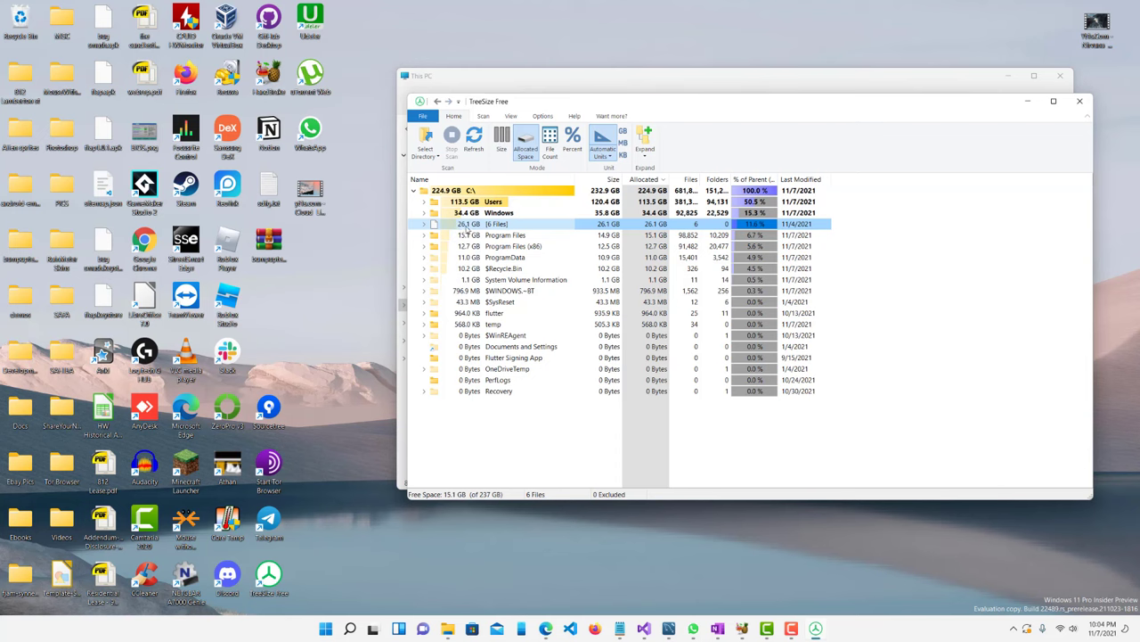
{"action": "mouse_move", "coordinate": [467, 231]}
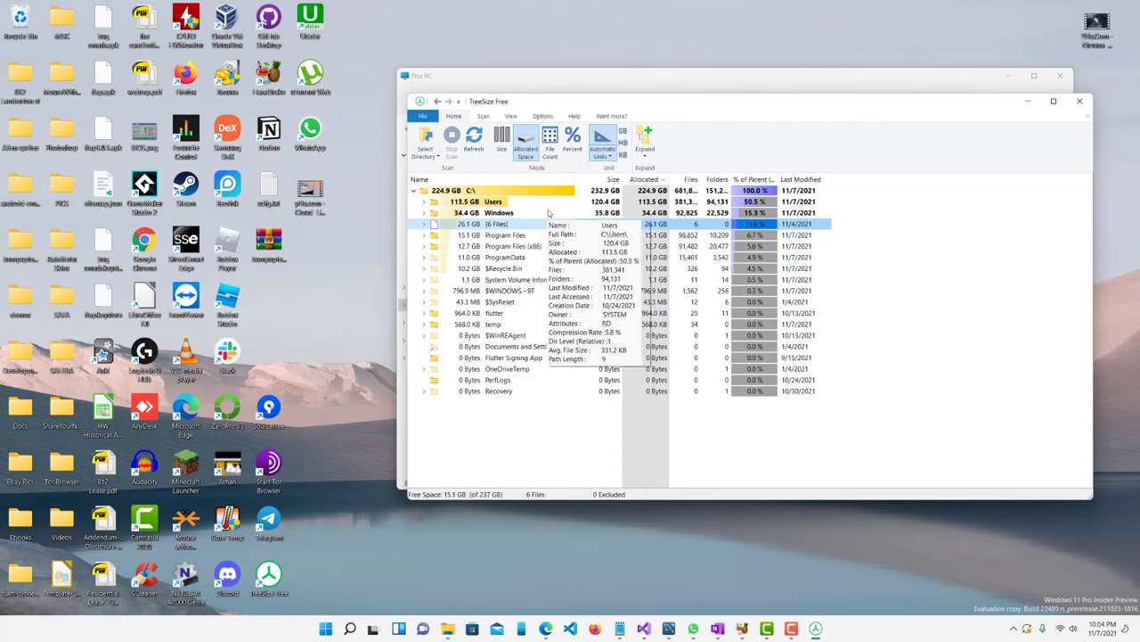
Step: Check Program Files (15.1 GB), Program Files (x86), ProgramData (11.0 GB) and $Recycle.Bin (10.2 GB)
{"action": "left_click", "coordinate": [492, 235]}
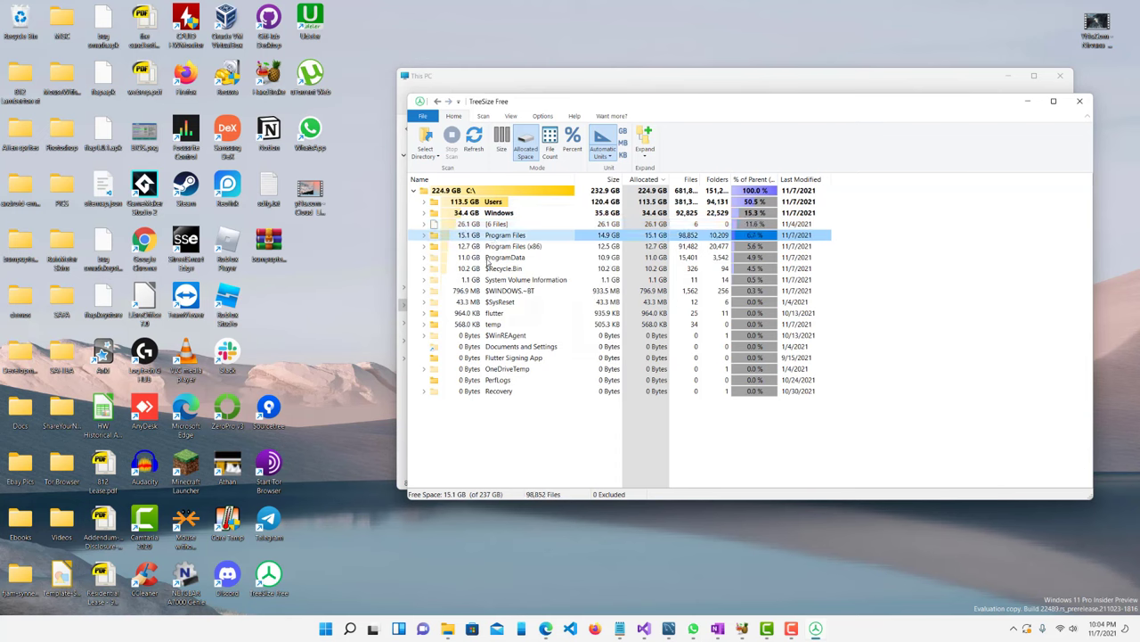
{"action": "left_click", "coordinate": [489, 258]}
{"action": "left_click", "coordinate": [481, 248]}
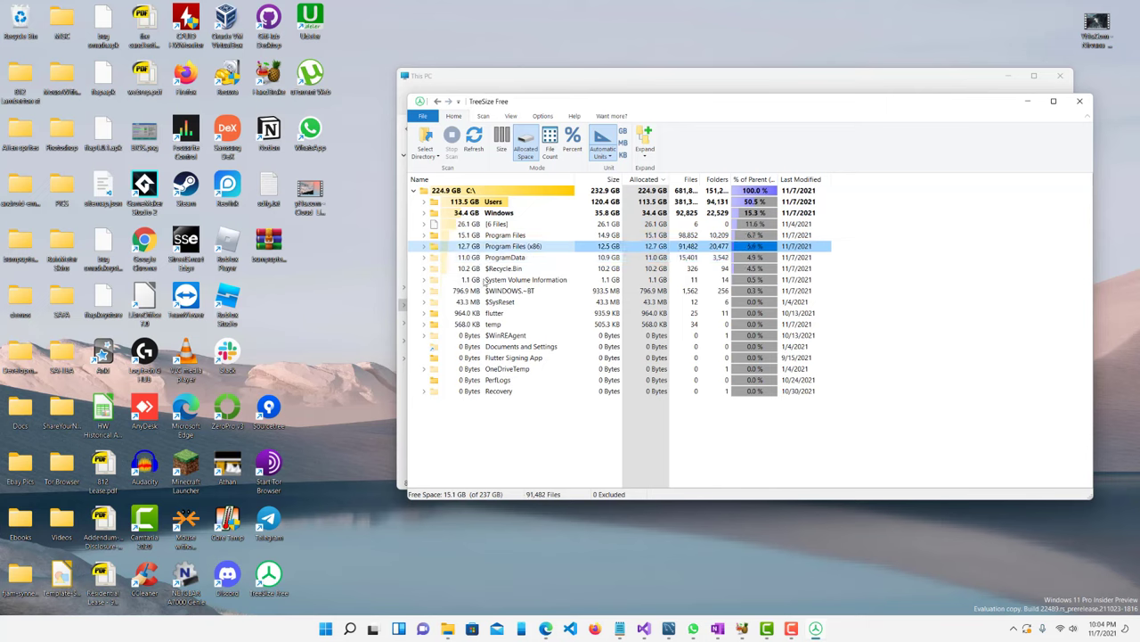
{"action": "left_click", "coordinate": [479, 258]}
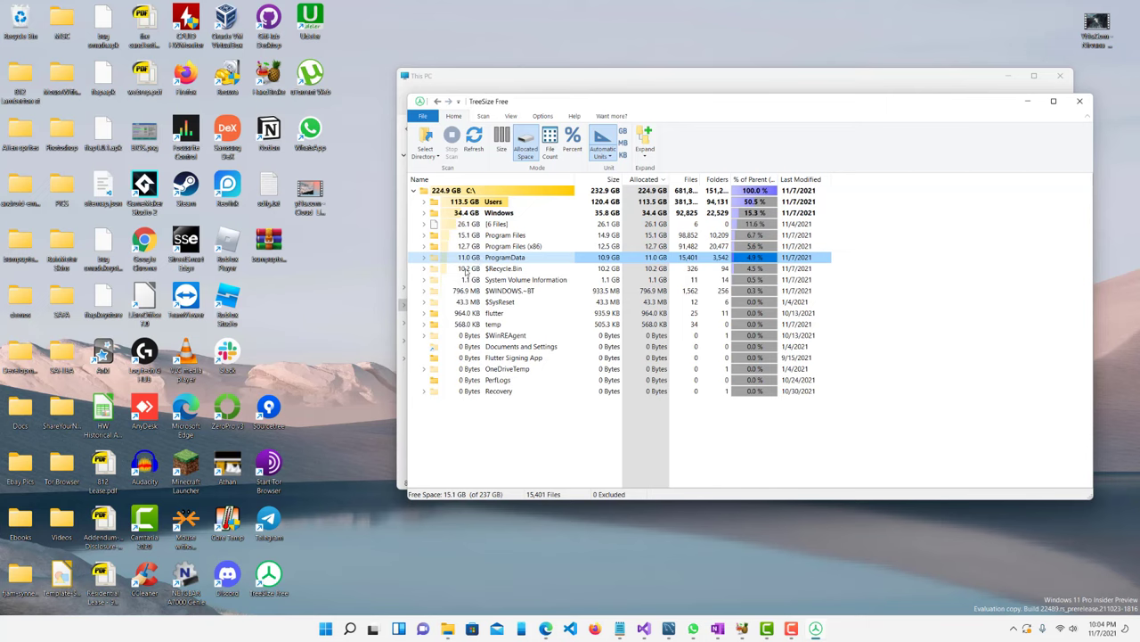
{"action": "left_click", "coordinate": [466, 269]}
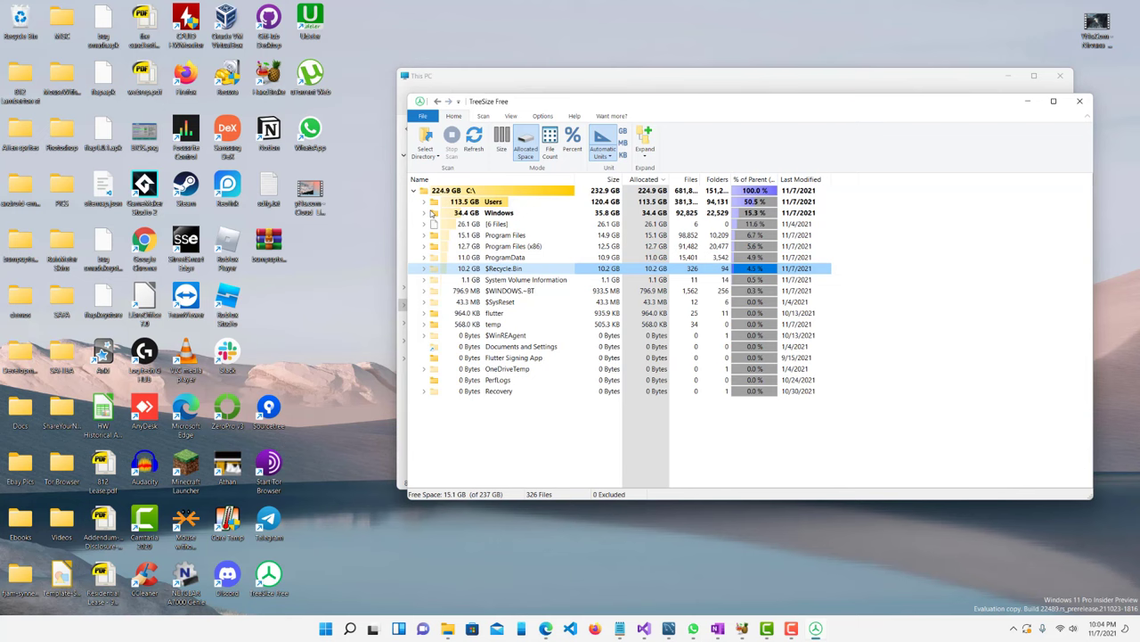
{"action": "mouse_move", "coordinate": [432, 213]}
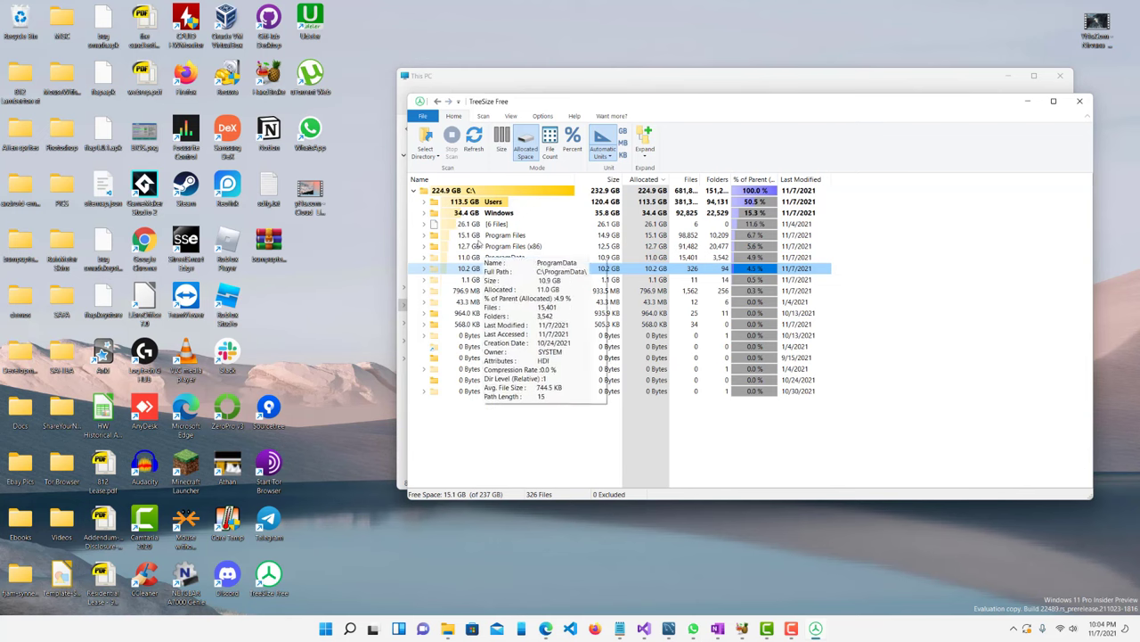
Step: Drill from Users into the profile's Desktop and Videos folders, widening the Name column
{"action": "left_click", "coordinate": [425, 202]}
{"action": "left_click", "coordinate": [449, 203]}
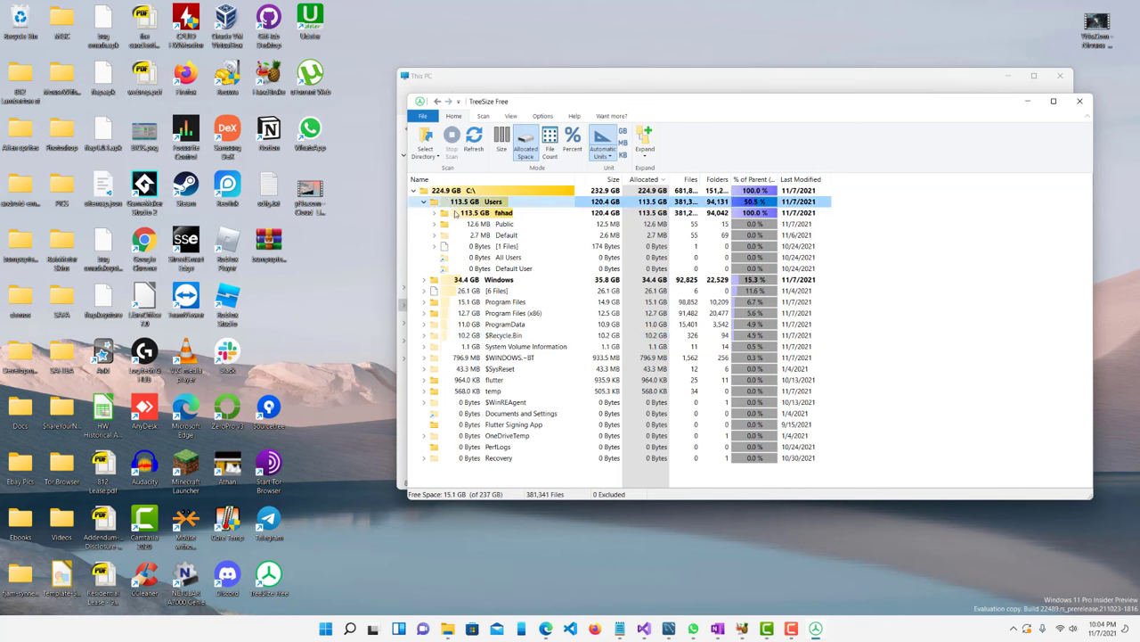
{"action": "left_click", "coordinate": [449, 217]}
{"action": "left_click", "coordinate": [434, 214]}
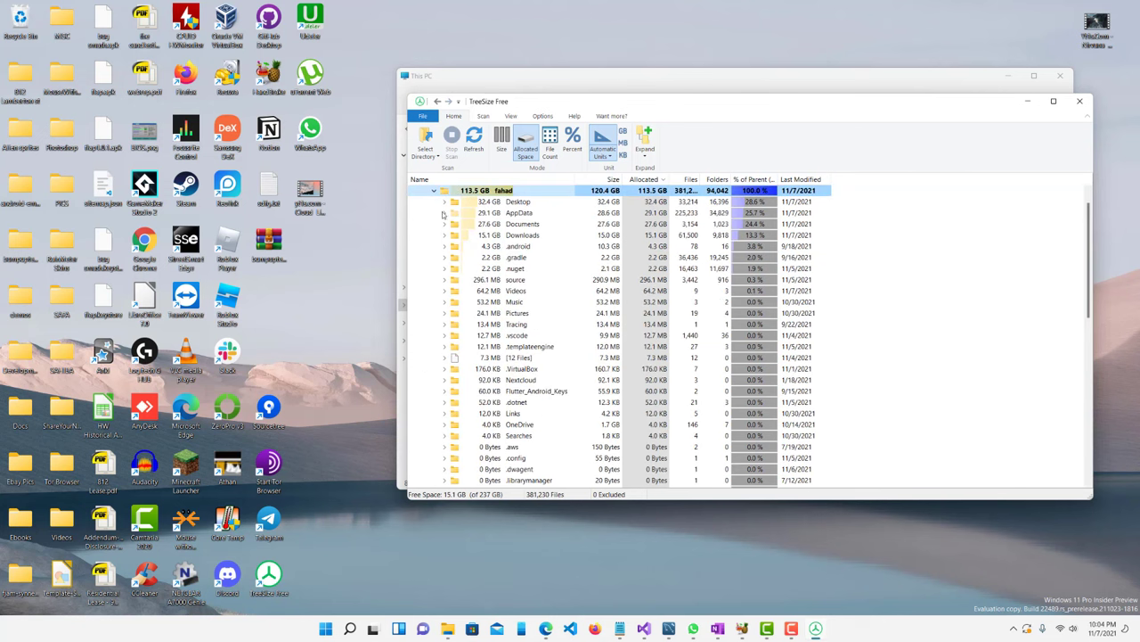
{"action": "left_click", "coordinate": [455, 203]}
{"action": "left_click", "coordinate": [445, 202]}
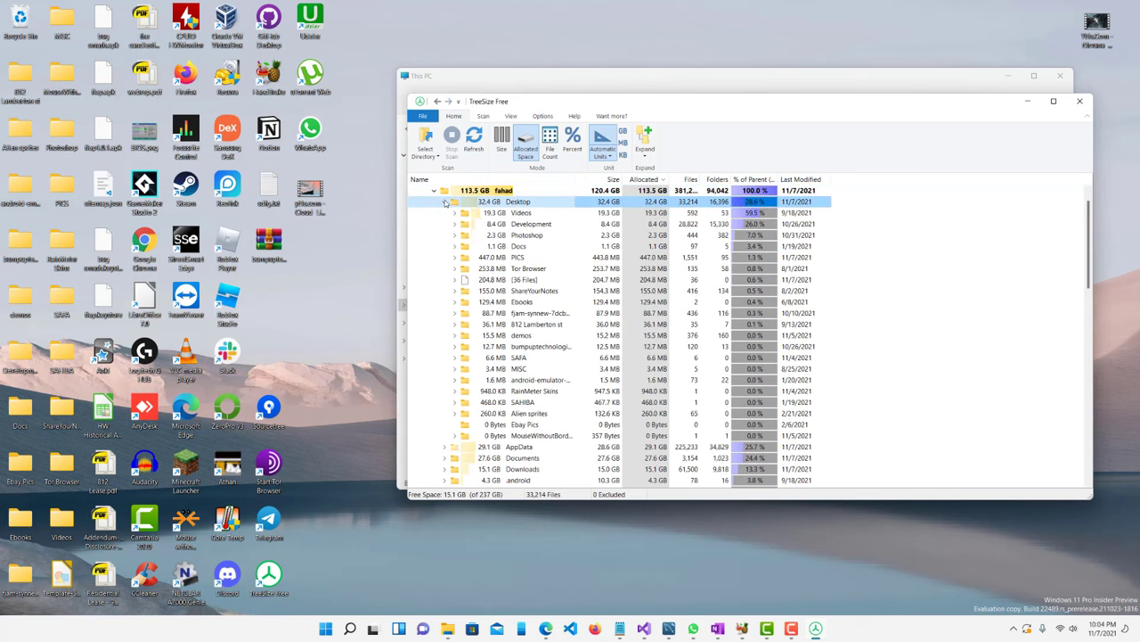
{"action": "left_click", "coordinate": [454, 214]}
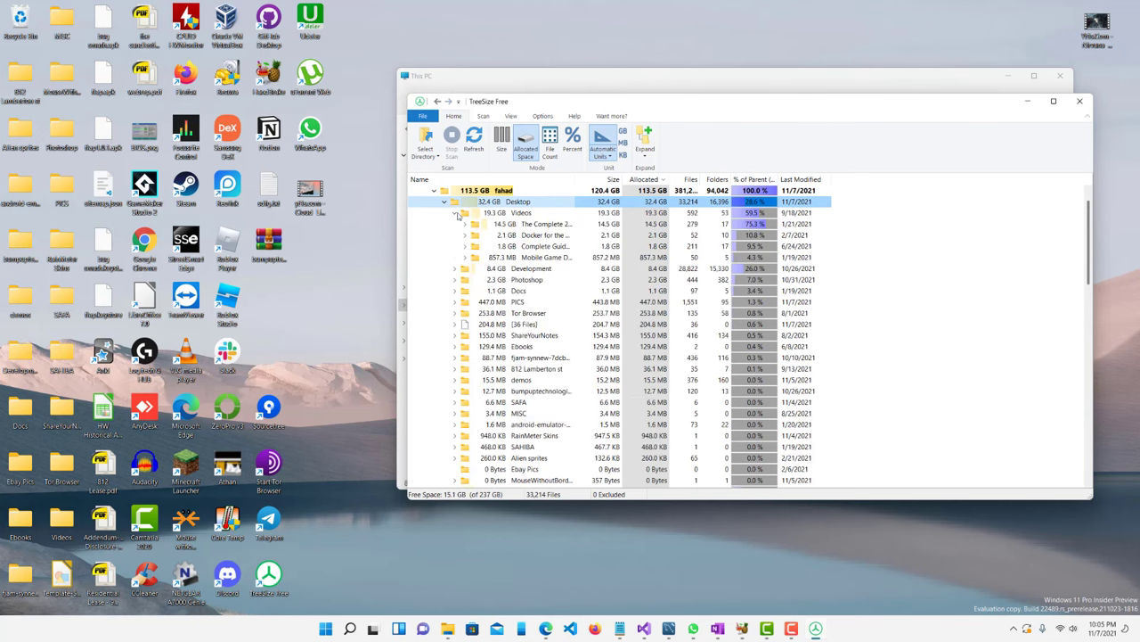
{"action": "left_click_drag", "start_coordinate": [575, 183], "coordinate": [598, 183]}
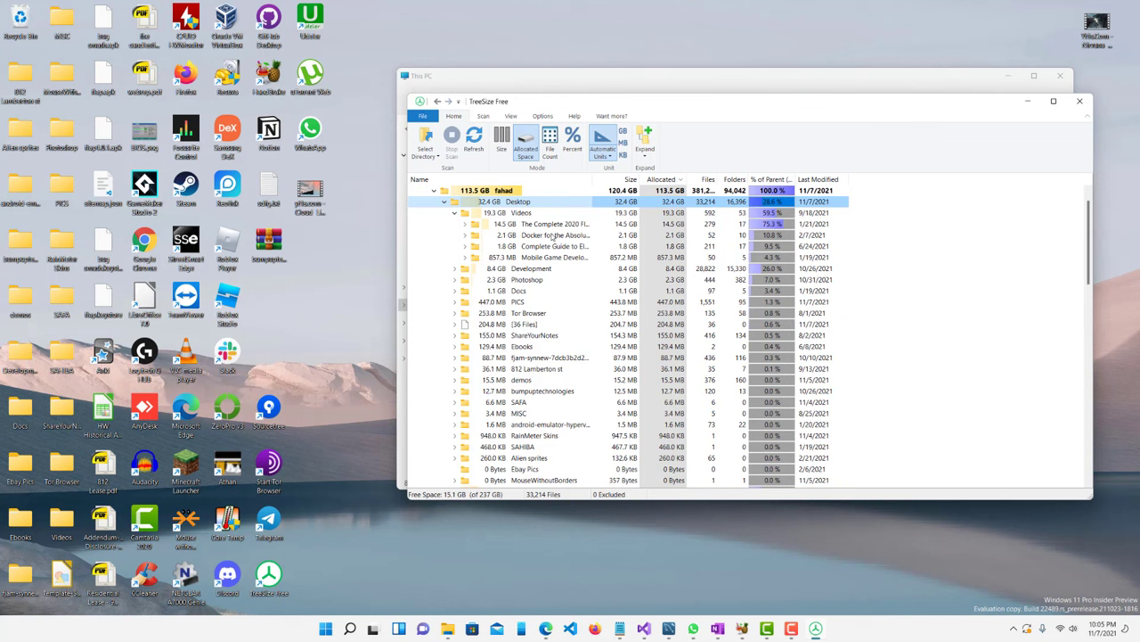
Step: Step through Desktop's subfolders, then collapse Videos, Development and Desktop
{"action": "key", "text": "Down"}
{"action": "key", "text": "Down"}
{"action": "key", "text": "Down"}
{"action": "key", "text": "Down"}
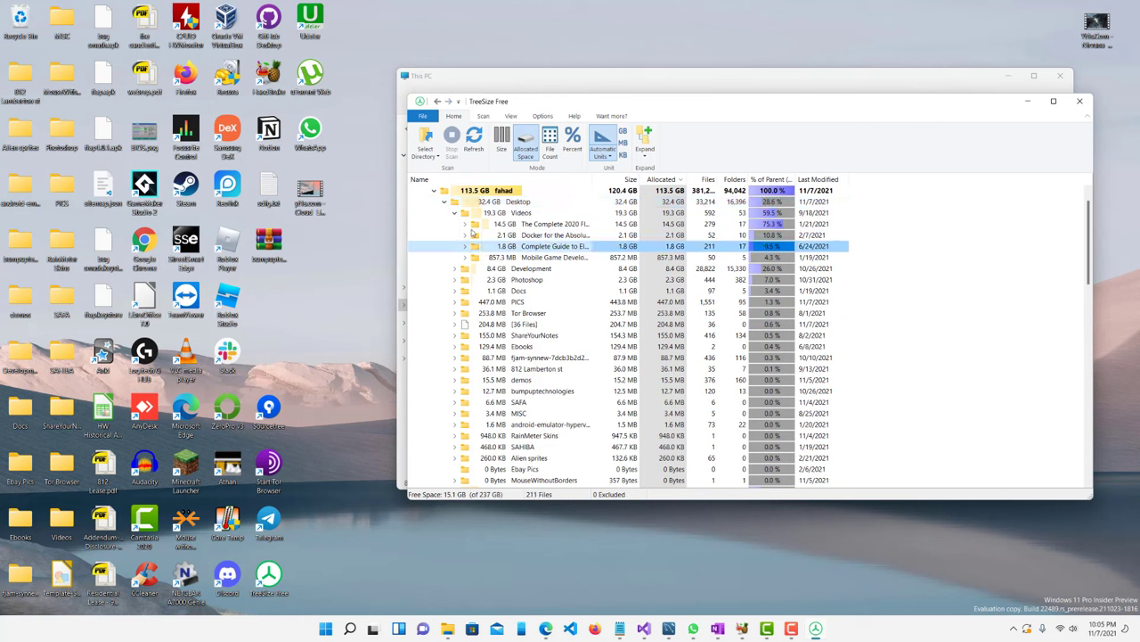
{"action": "left_click", "coordinate": [456, 213]}
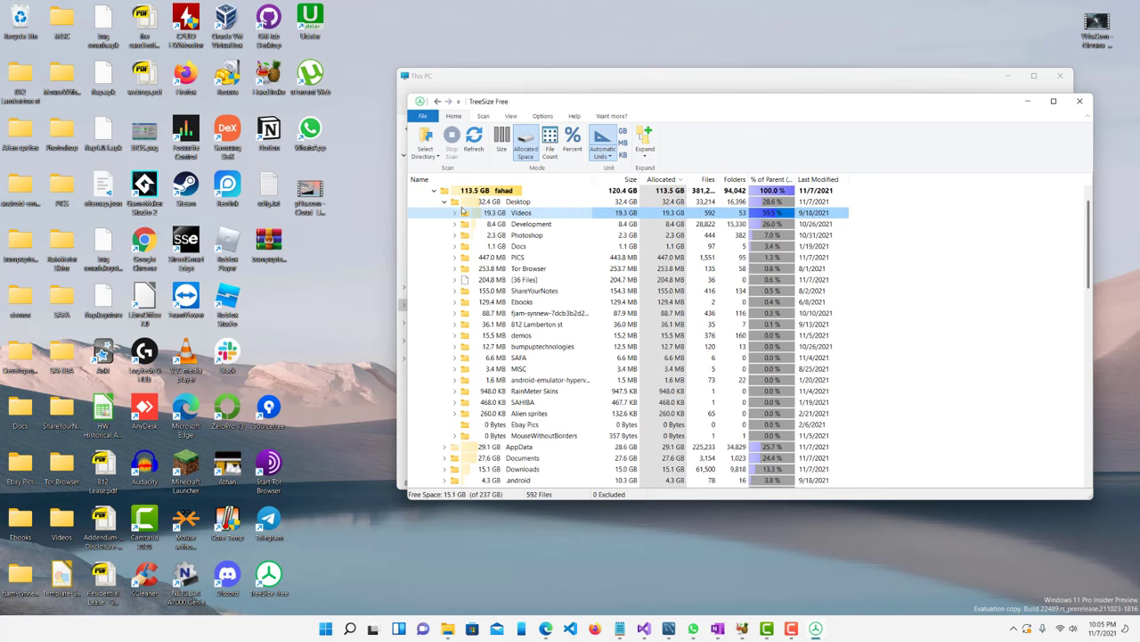
{"action": "left_click", "coordinate": [455, 224]}
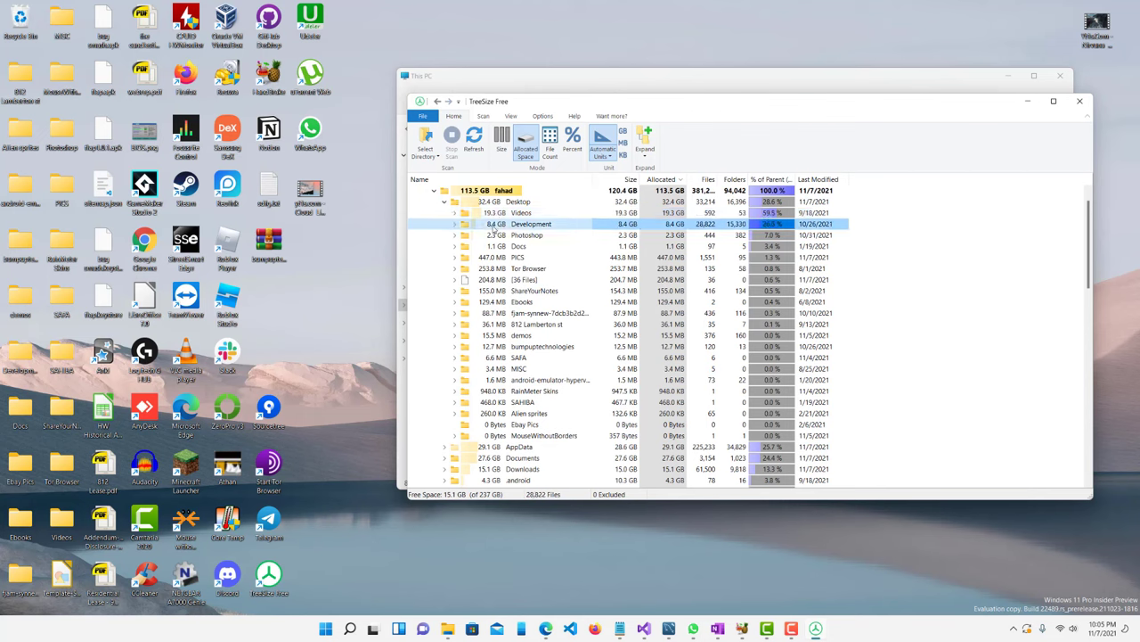
{"action": "left_click", "coordinate": [456, 225]}
{"action": "left_click", "coordinate": [455, 224]}
{"action": "left_click", "coordinate": [446, 203]}
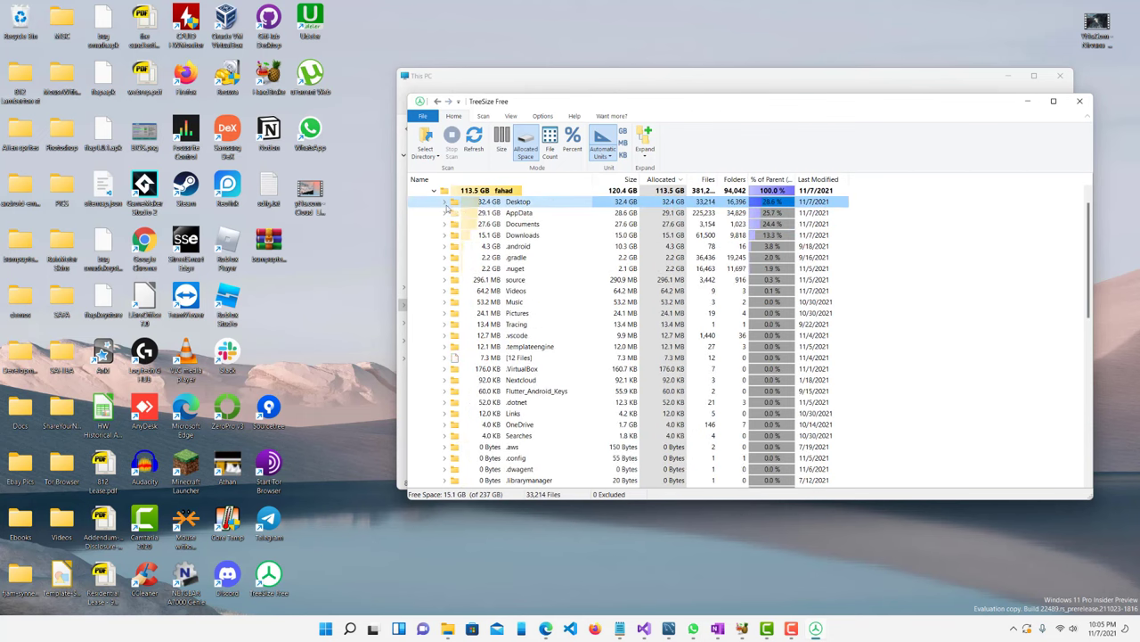
Step: Return to the C:\ root, collapse Users, and briefly drill into Windows before going back
{"action": "left_click", "coordinate": [434, 193]}
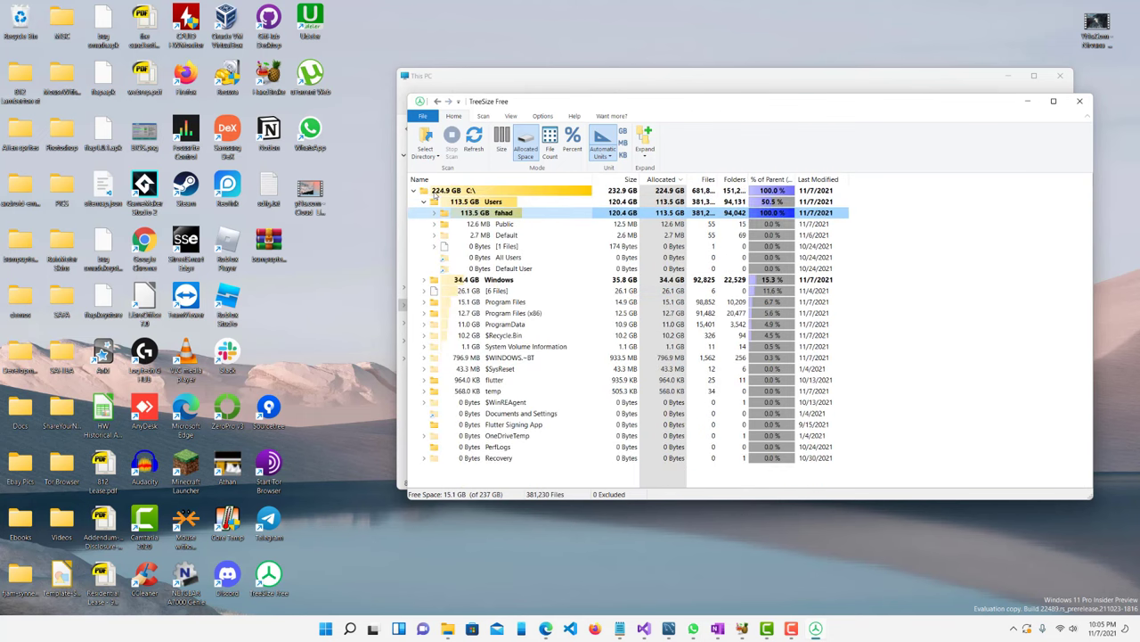
{"action": "left_click", "coordinate": [425, 202]}
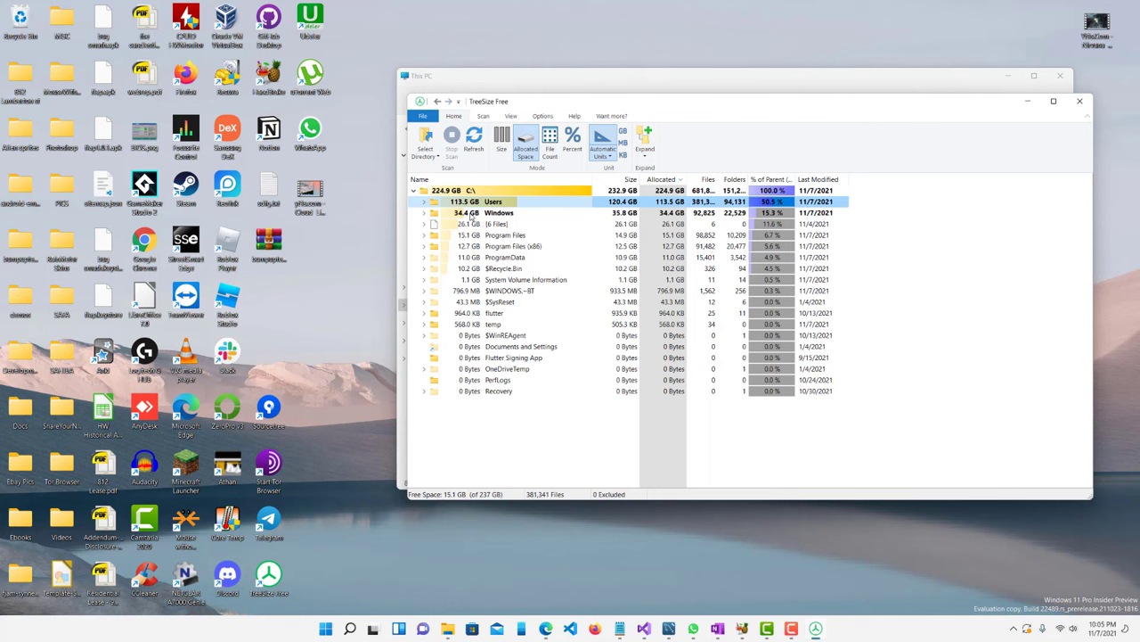
{"action": "double_click", "coordinate": [431, 213]}
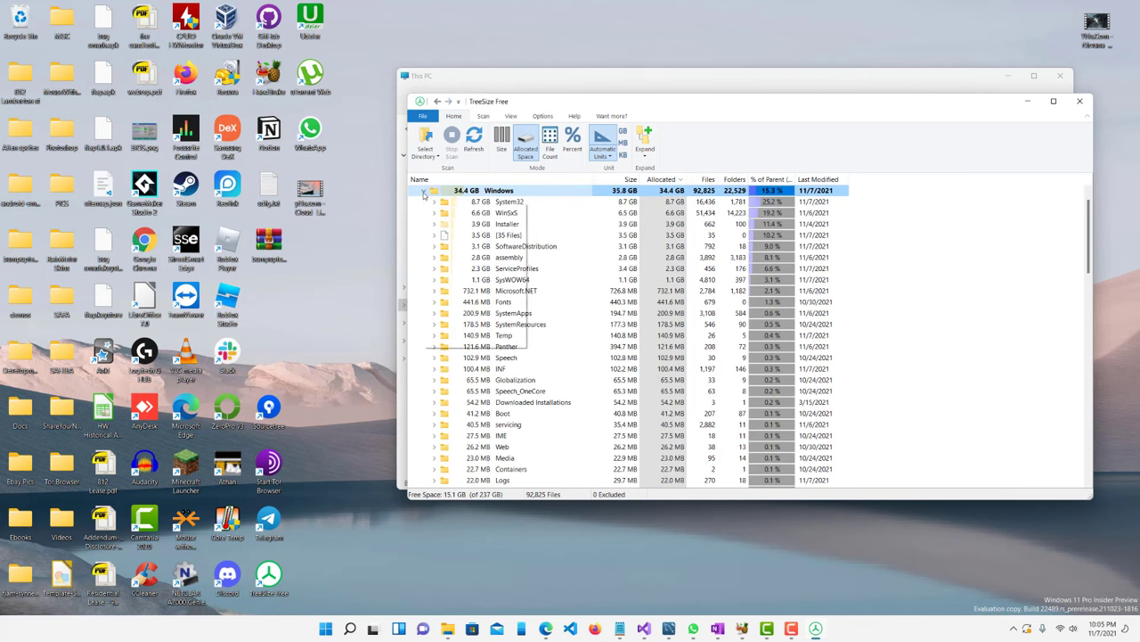
{"action": "left_click", "coordinate": [425, 194]}
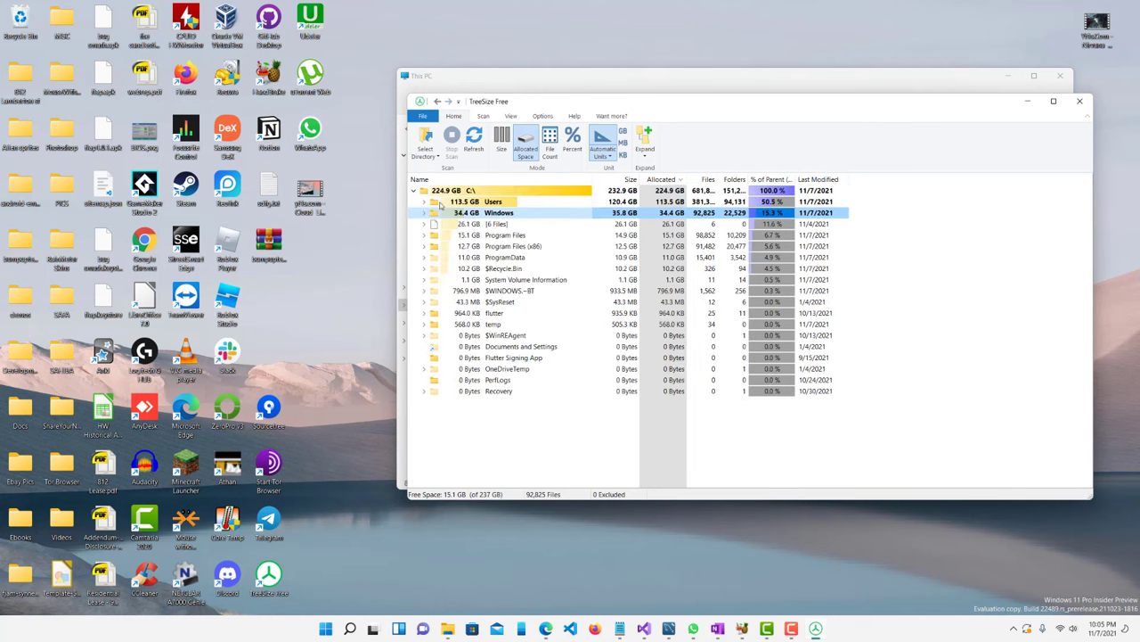
{"action": "left_click", "coordinate": [470, 224]}
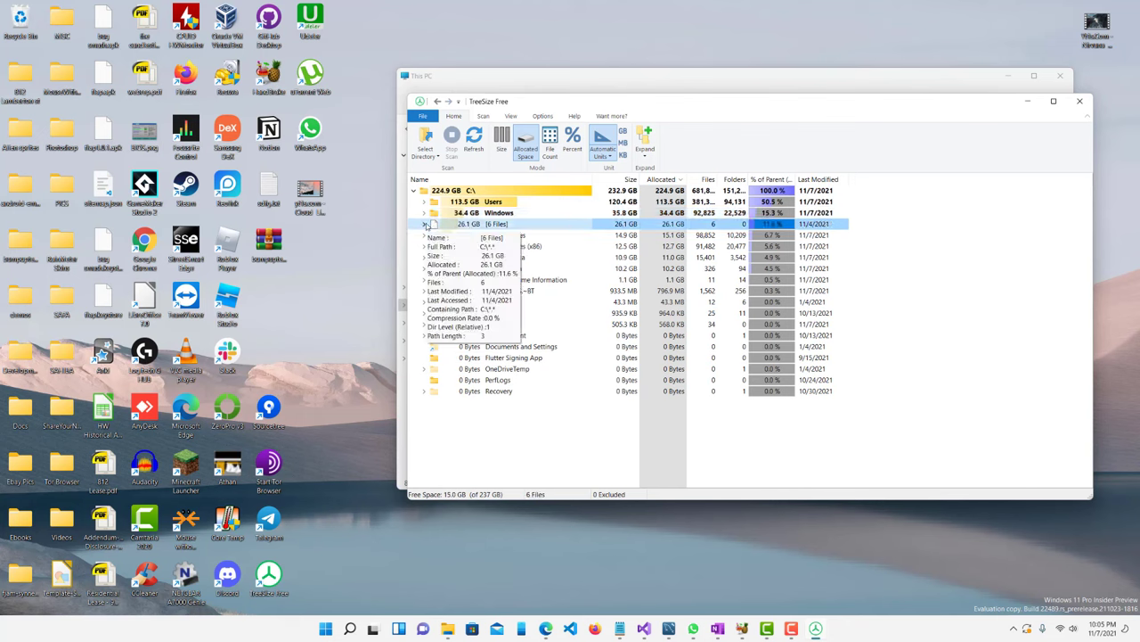
{"action": "left_click", "coordinate": [426, 224]}
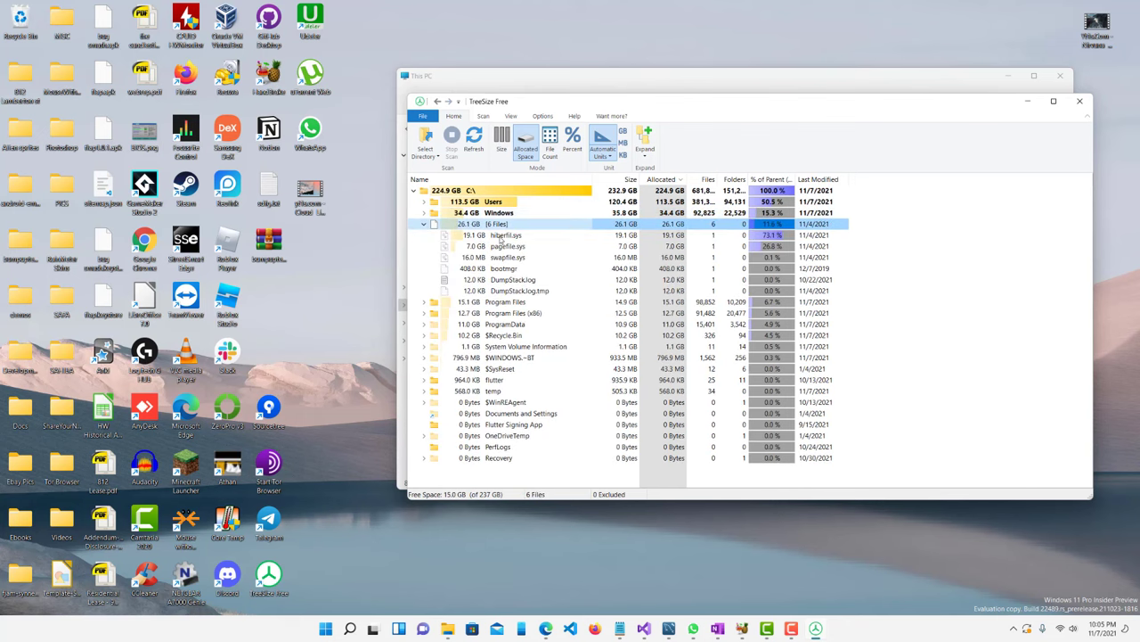
{"action": "left_click", "coordinate": [501, 236]}
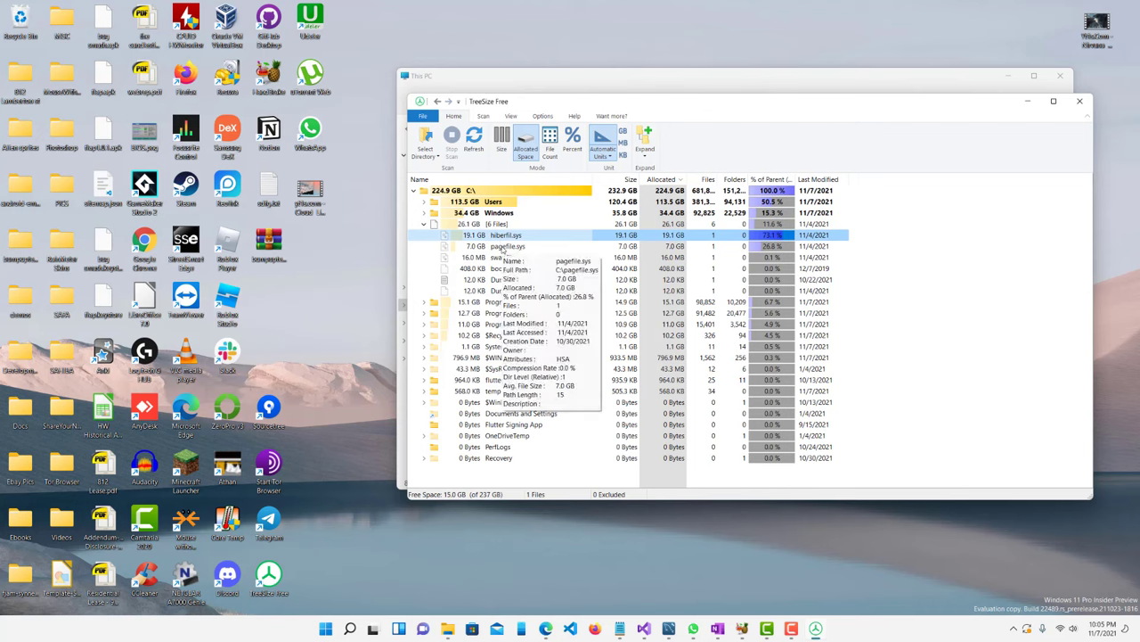
{"action": "left_click", "coordinate": [503, 249]}
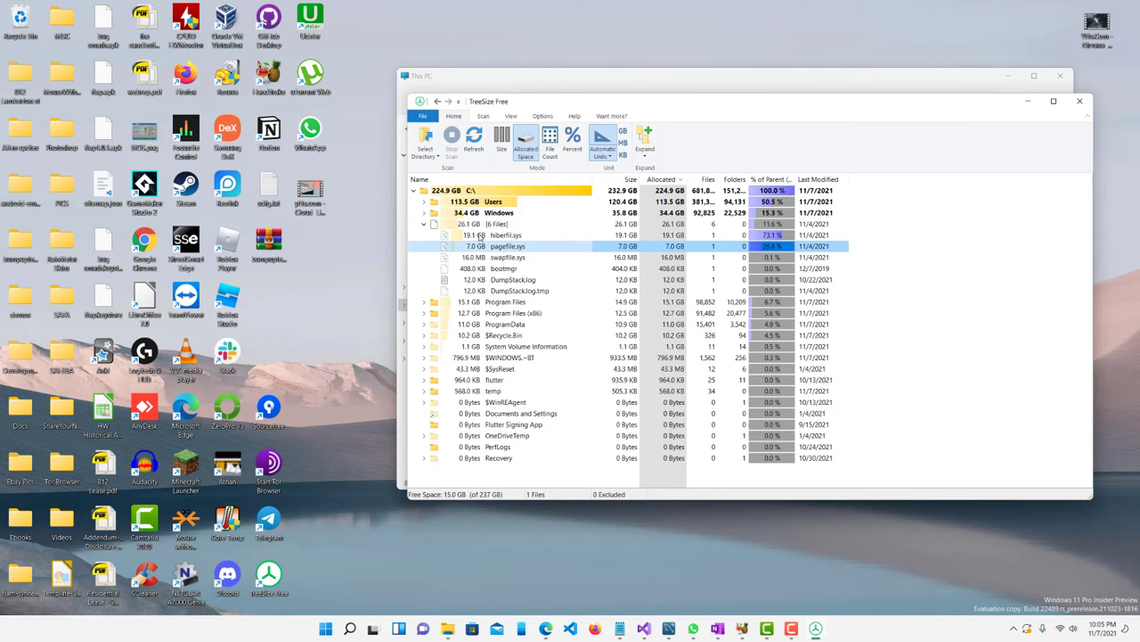
{"action": "left_click", "coordinate": [479, 237]}
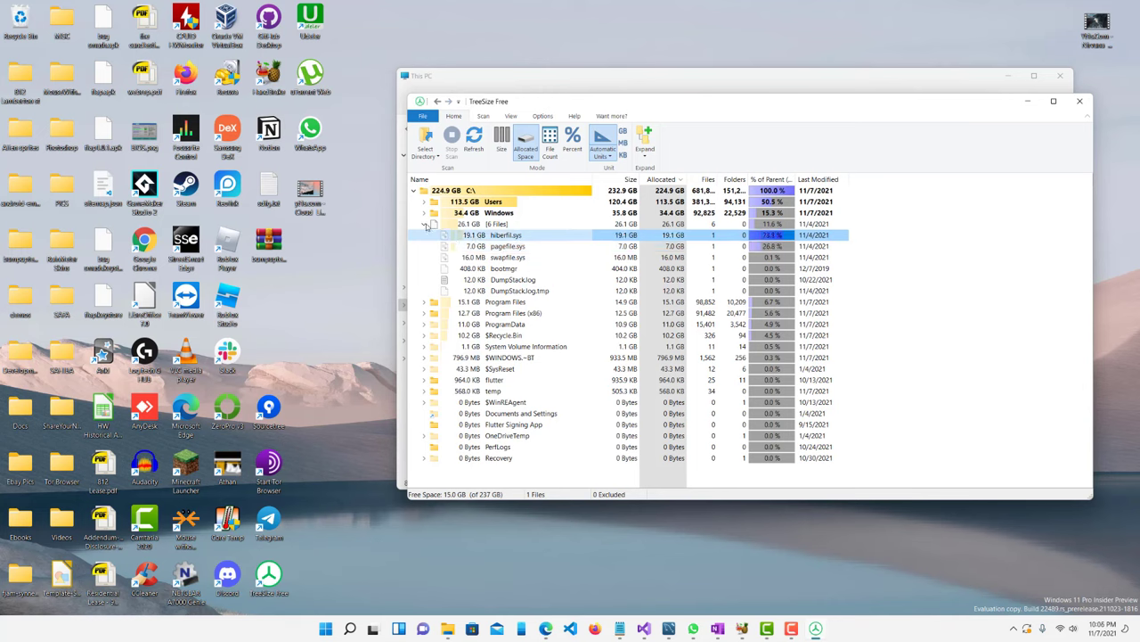
{"action": "left_click", "coordinate": [428, 224]}
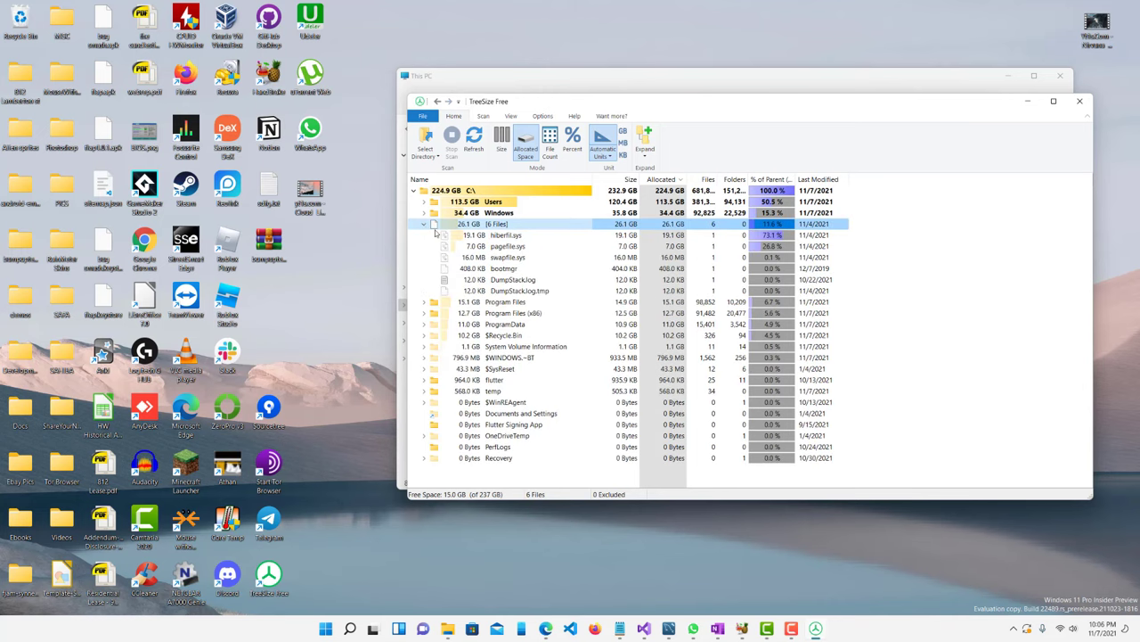
{"action": "mouse_move", "coordinate": [464, 240]}
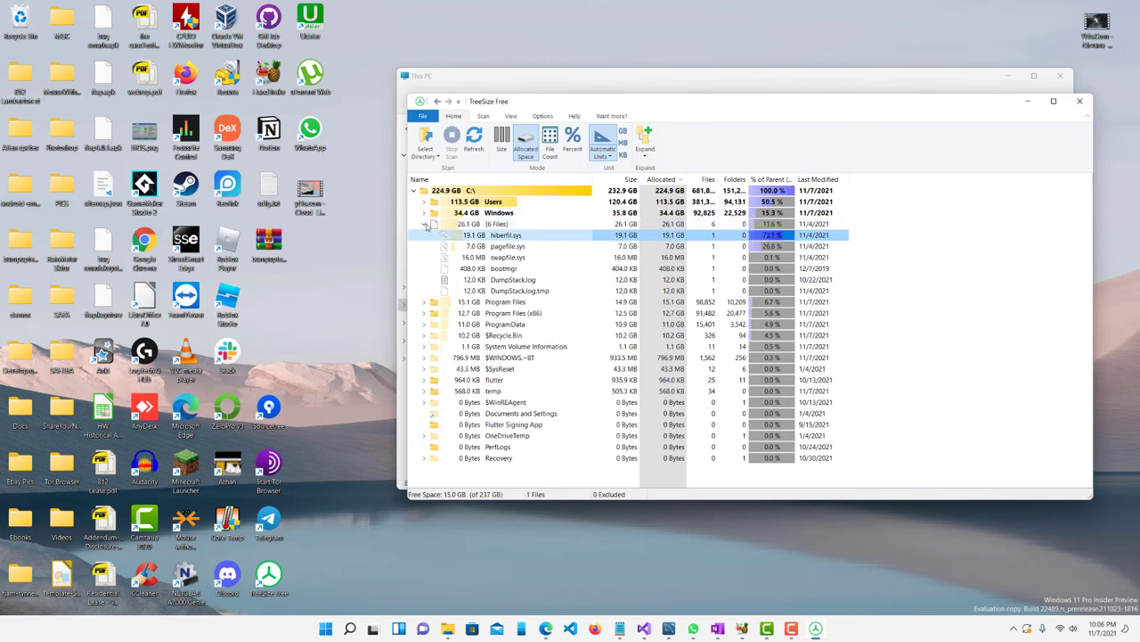
{"action": "left_click", "coordinate": [425, 224]}
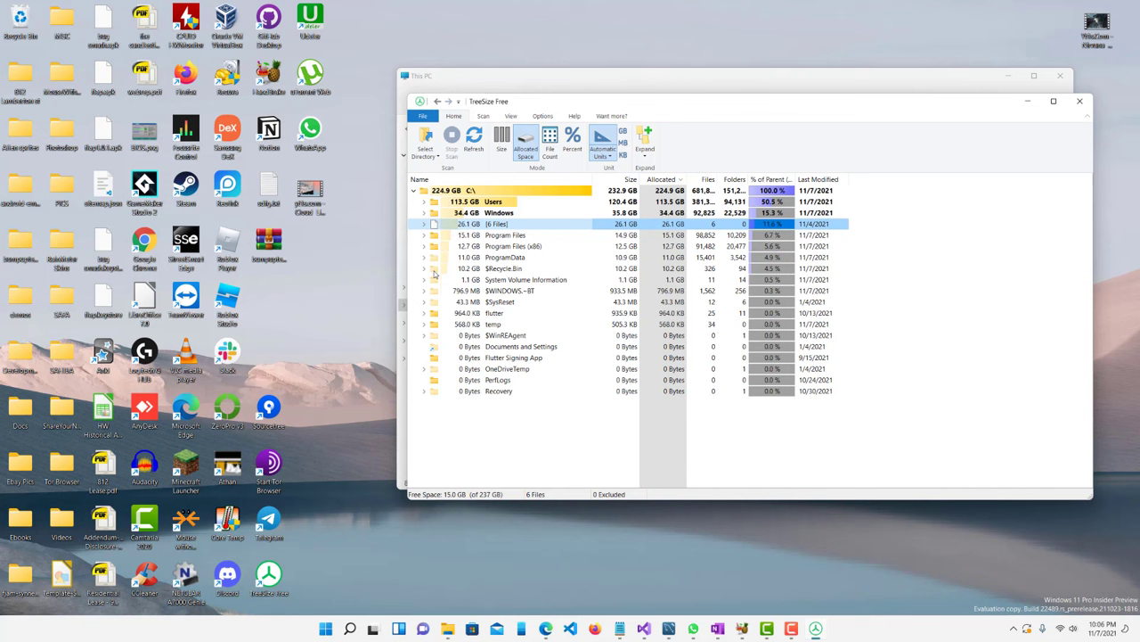
{"action": "left_click", "coordinate": [425, 269]}
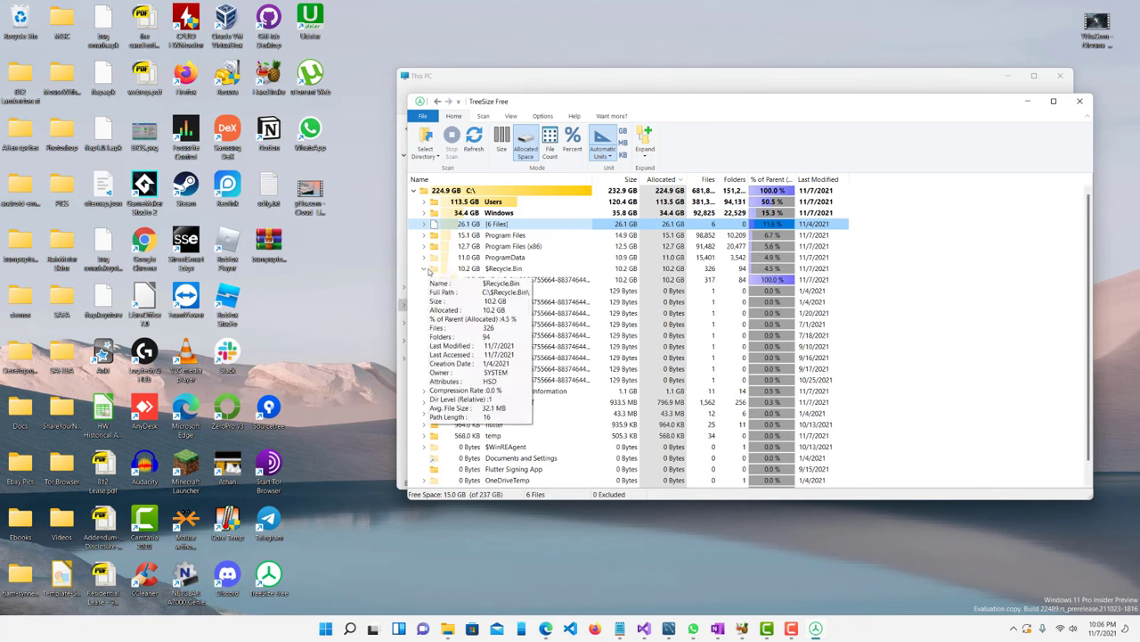
{"action": "left_click", "coordinate": [426, 269]}
{"action": "left_click", "coordinate": [472, 270]}
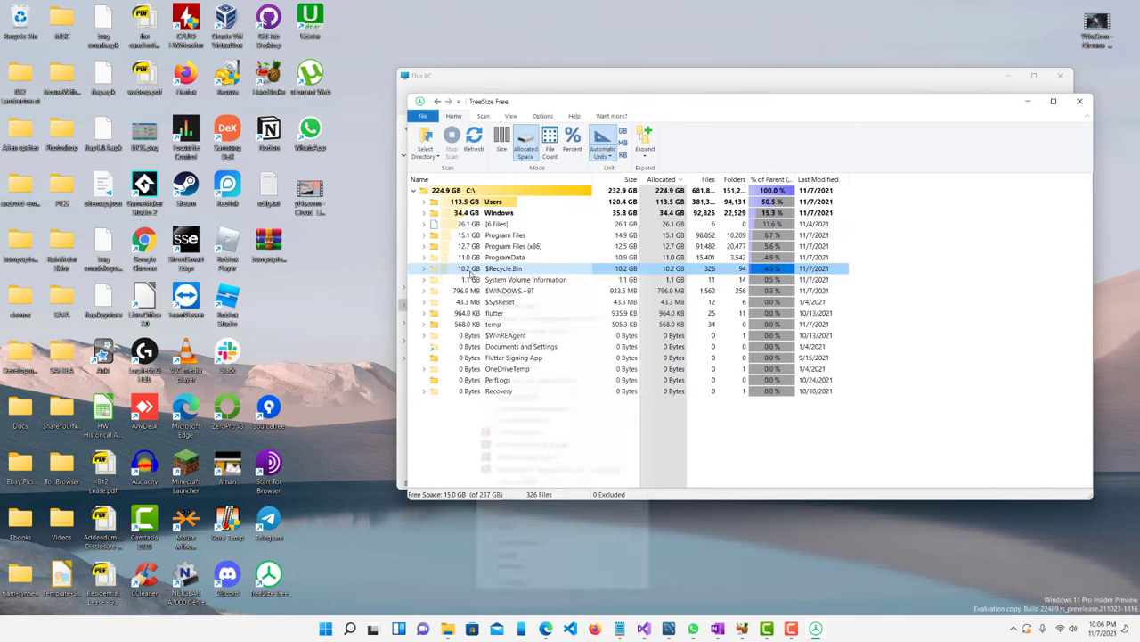
{"action": "right_click", "coordinate": [469, 272]}
{"action": "left_click", "coordinate": [472, 268]}
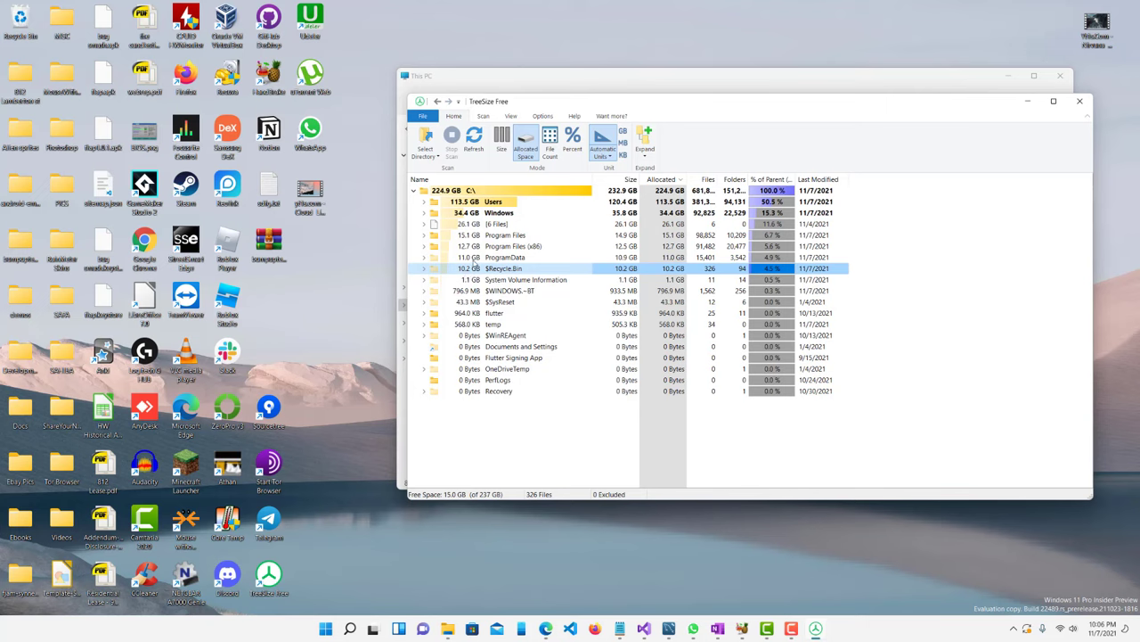
{"action": "left_click", "coordinate": [475, 266]}
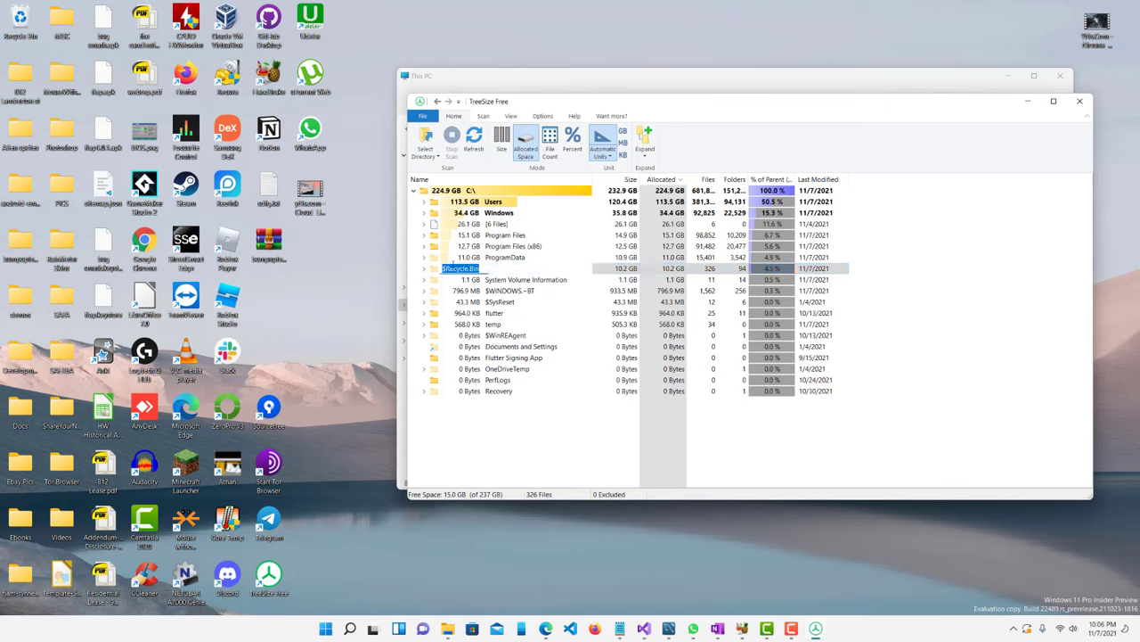
{"action": "left_click", "coordinate": [479, 261]}
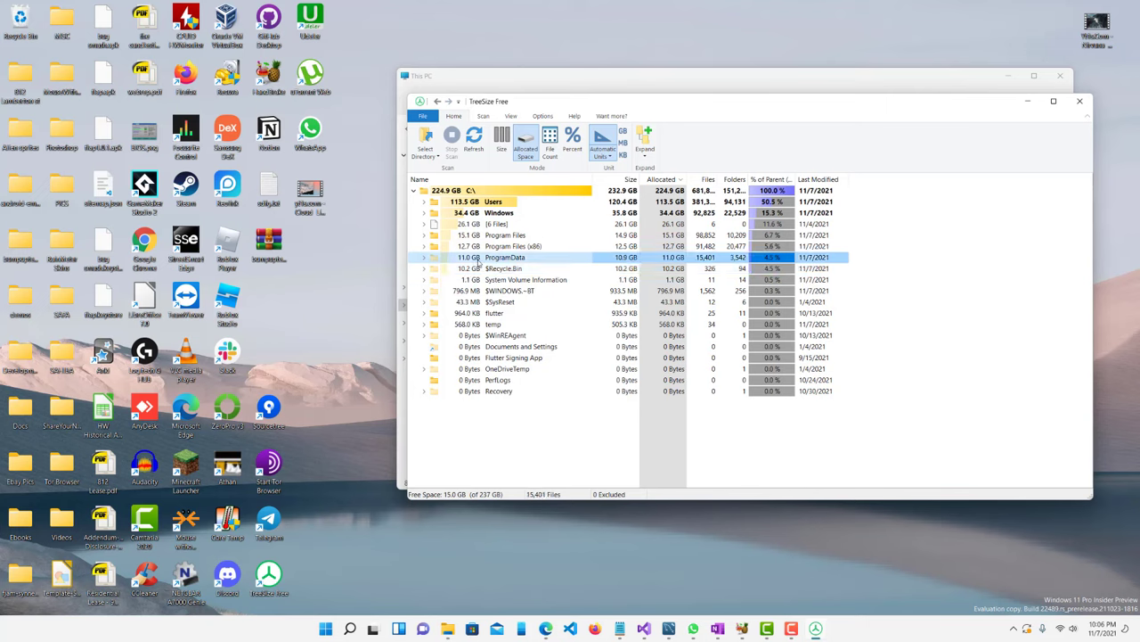
{"action": "mouse_move", "coordinate": [479, 261]}
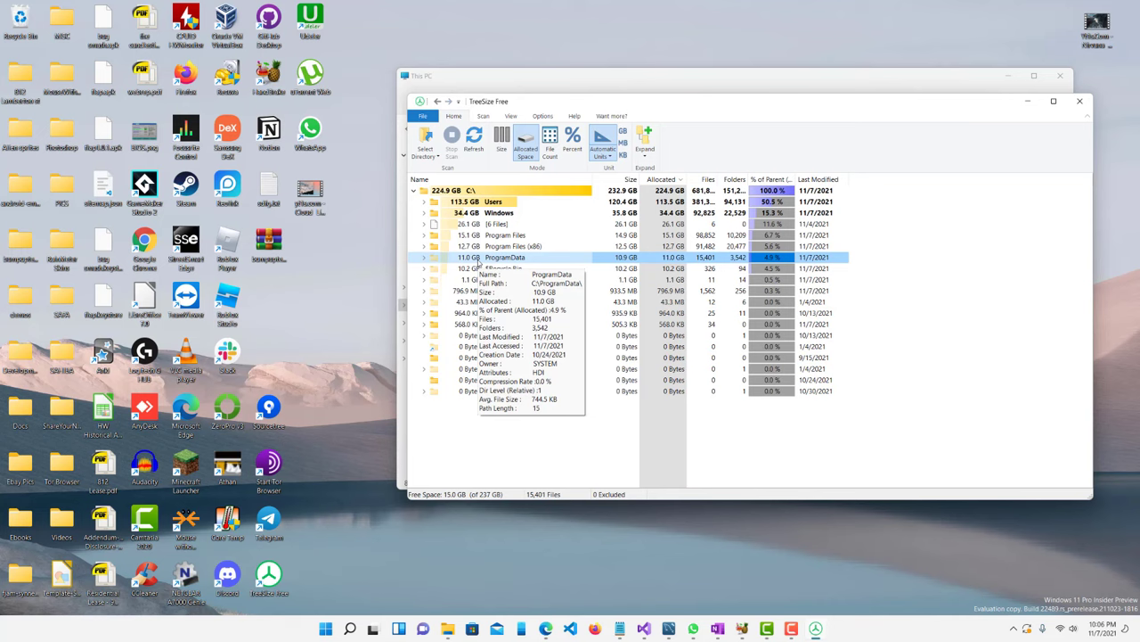
{"action": "left_click", "coordinate": [372, 283]}
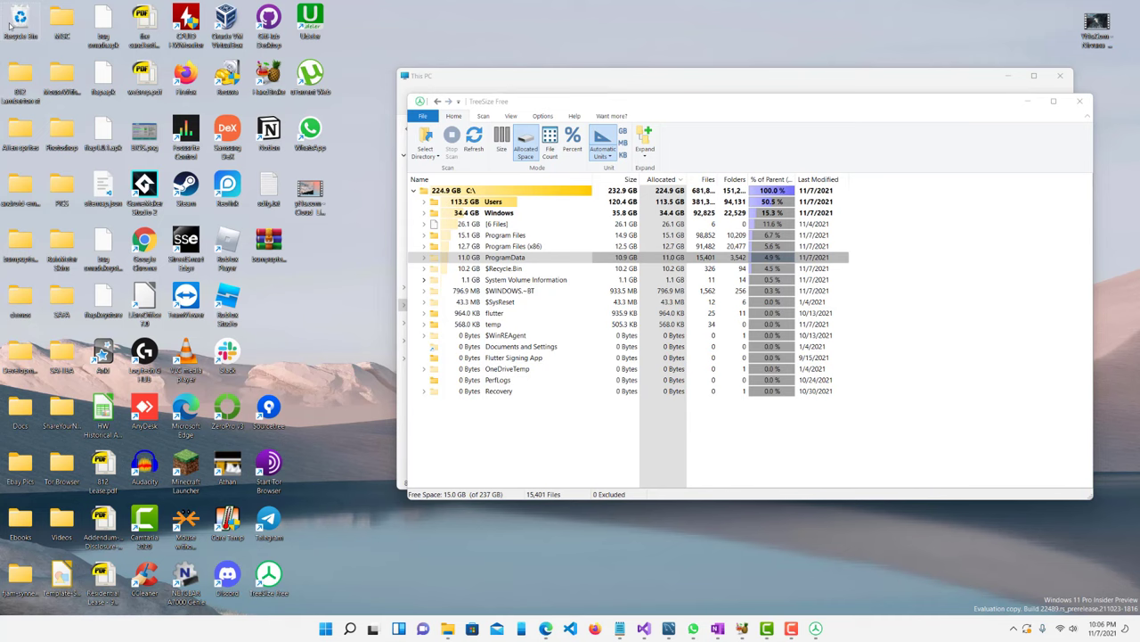
Step: Expand [6 Files] to select pagefile.sys, collapse it, and shift the window slightly left
{"action": "mouse_move", "coordinate": [18, 20]}
{"action": "left_click", "coordinate": [474, 229]}
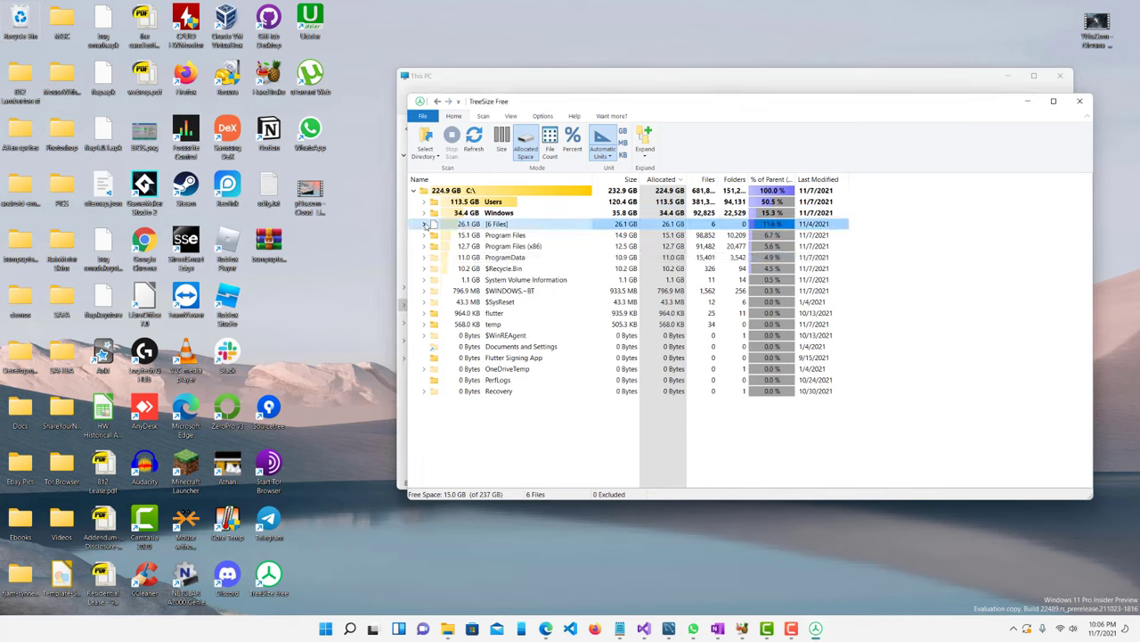
{"action": "left_click", "coordinate": [425, 224]}
{"action": "left_click", "coordinate": [487, 238]}
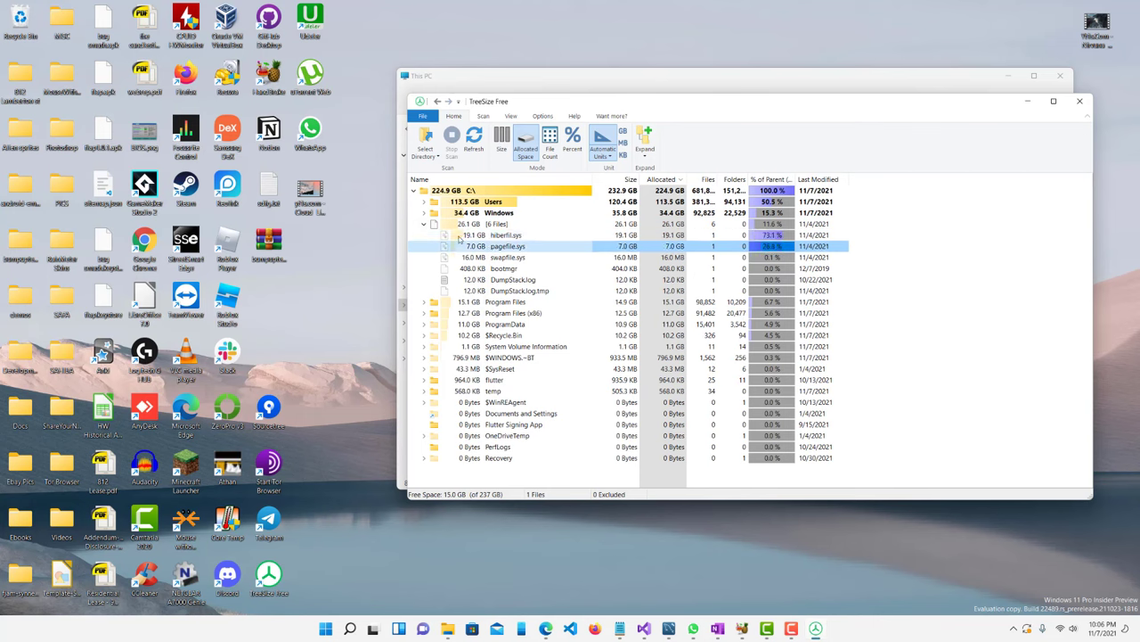
{"action": "left_click", "coordinate": [425, 224]}
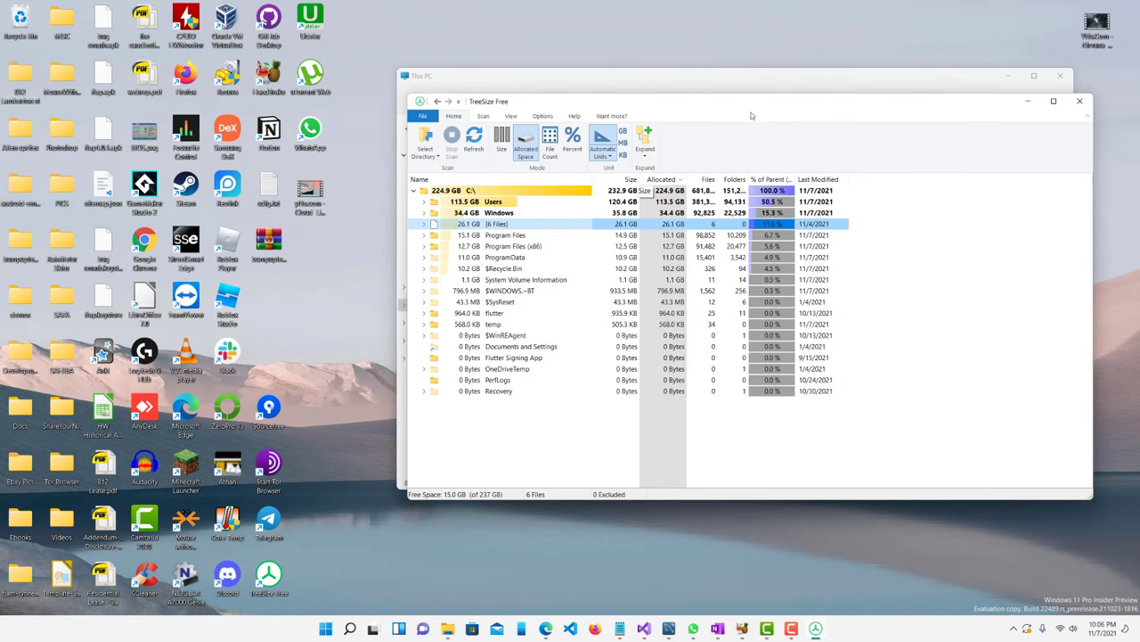
{"action": "left_click_drag", "start_coordinate": [729, 111], "coordinate": [698, 115]}
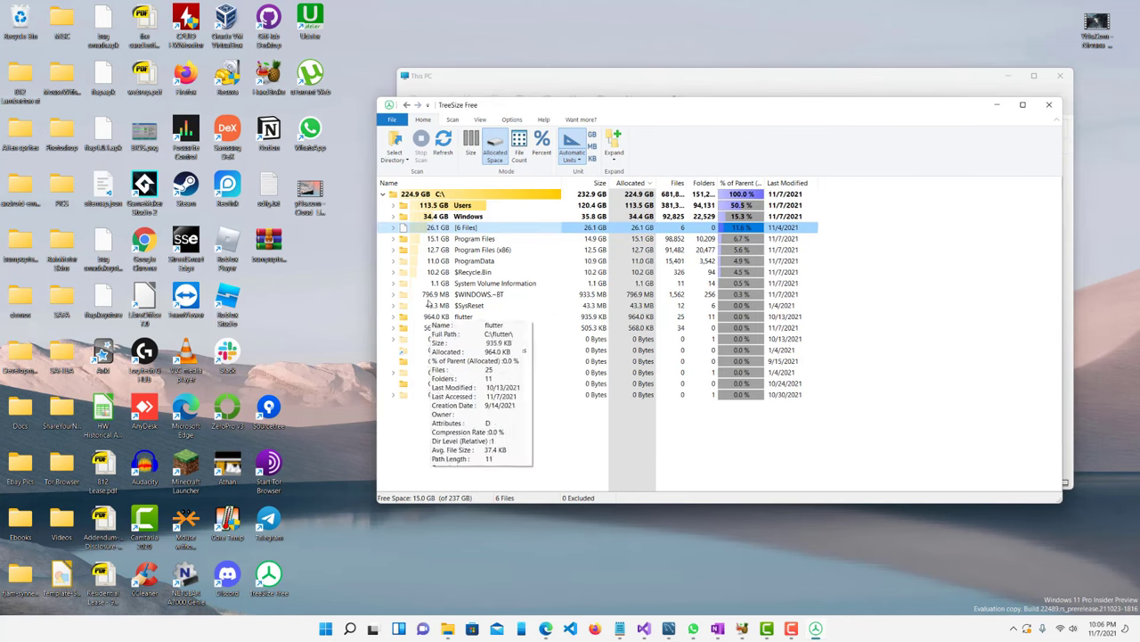